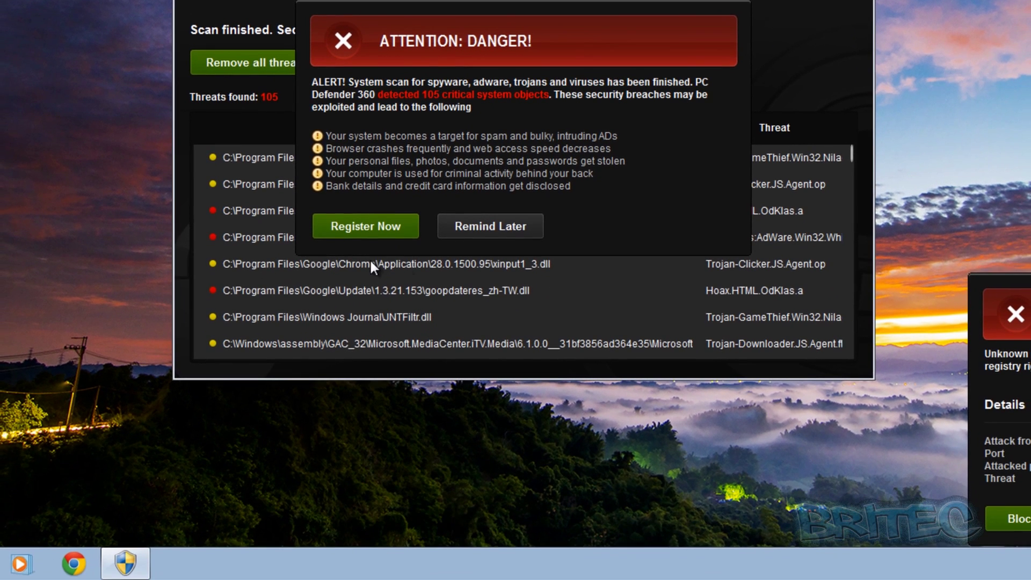
Try launching Task Manager, Internet Explorer and Chrome, choosing Stay unprotected on each alert, then click Register Now
right_click(513, 572)
click(592, 514)
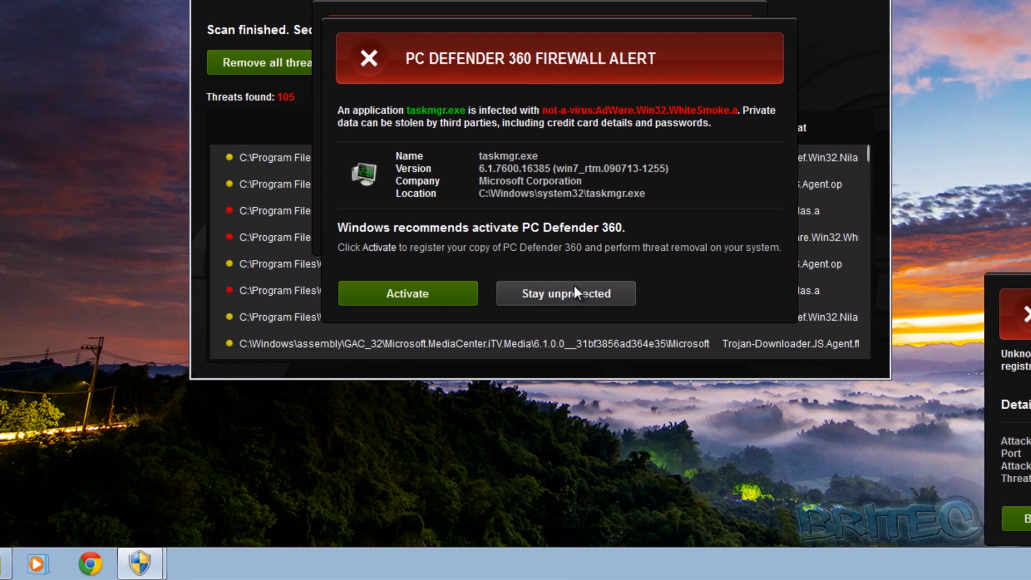
click(561, 294)
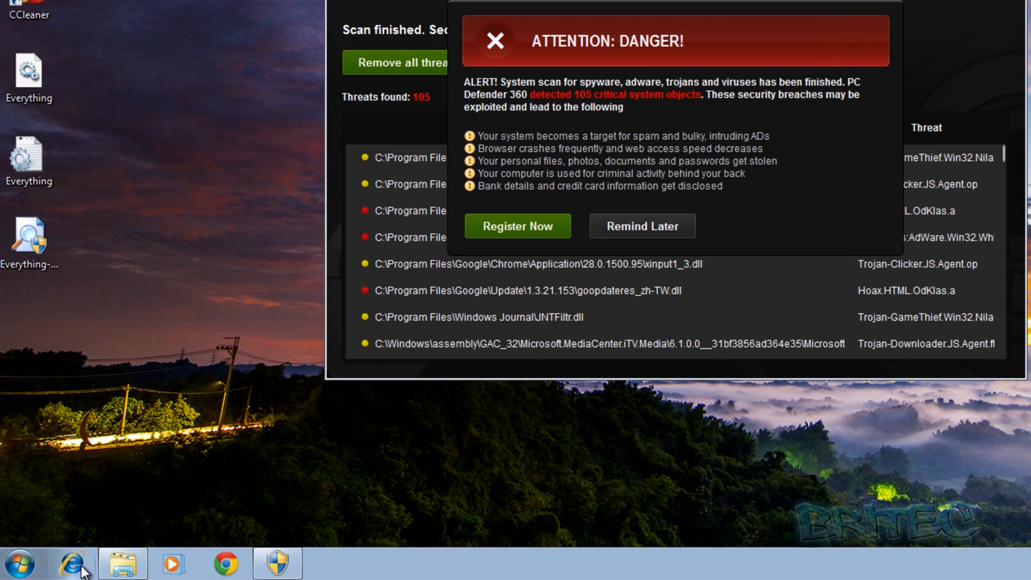
click(81, 568)
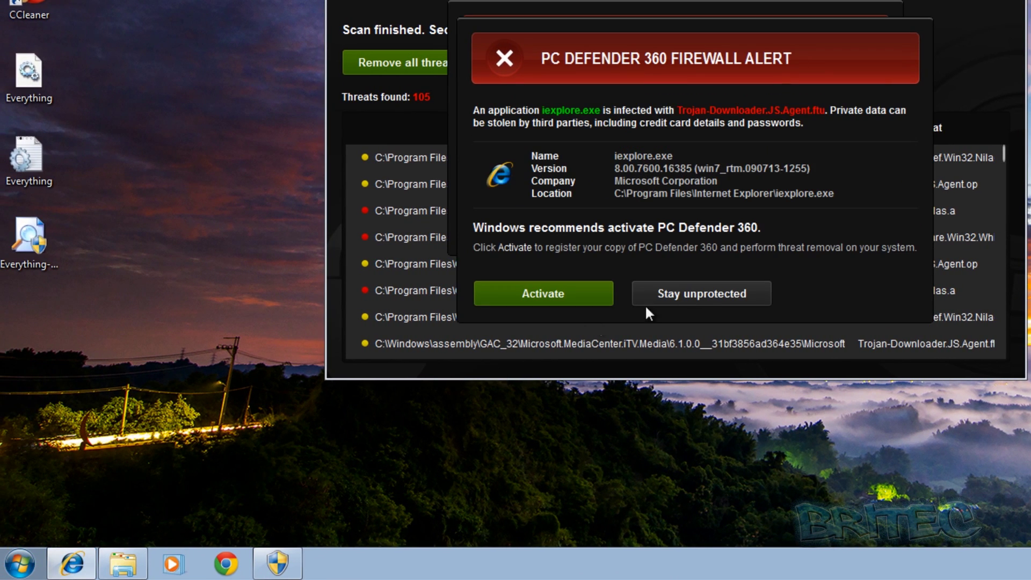
click(684, 298)
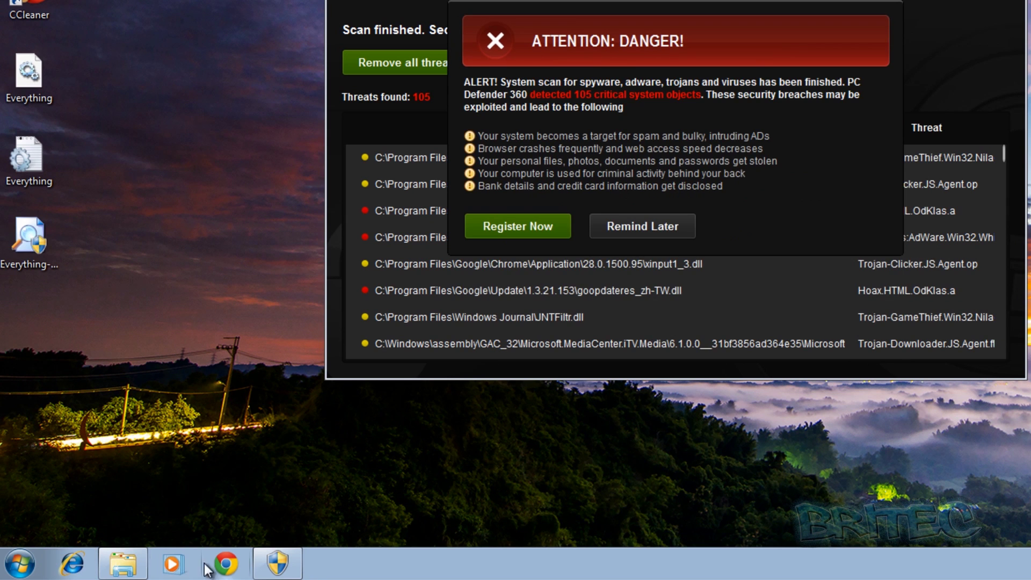
click(237, 568)
click(684, 297)
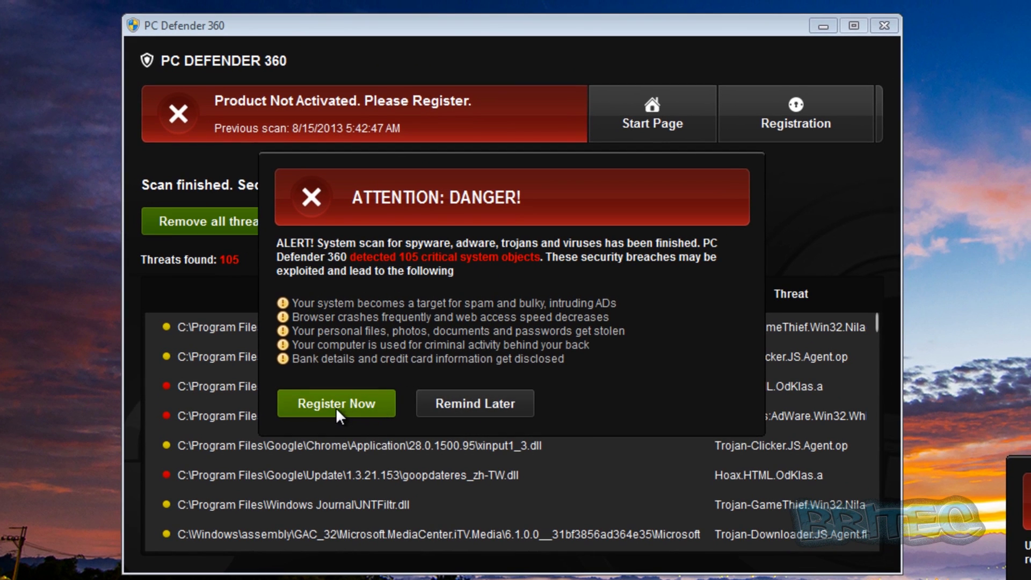
click(336, 405)
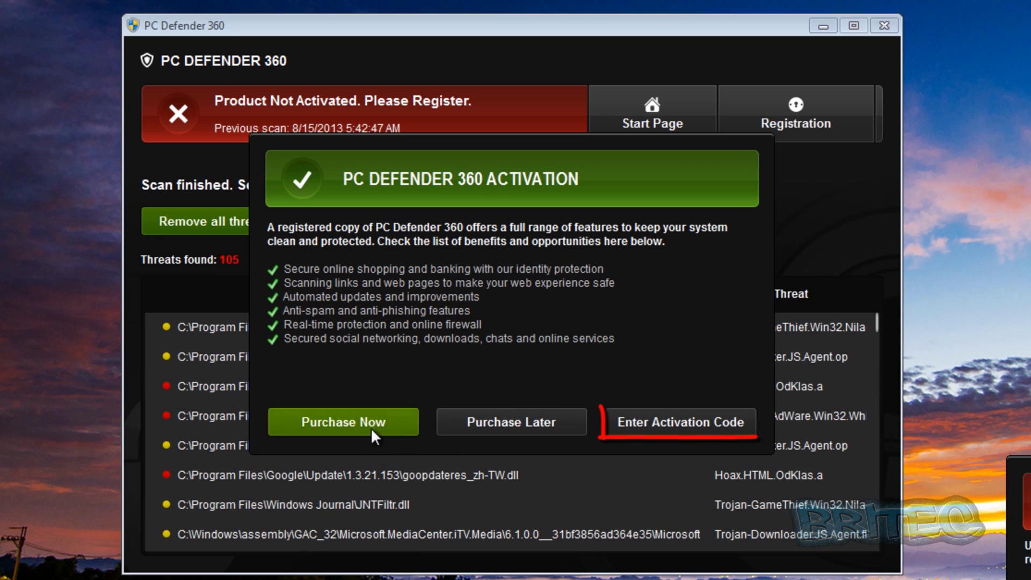
Reveal the activation code field and paste an activation code into it
click(678, 428)
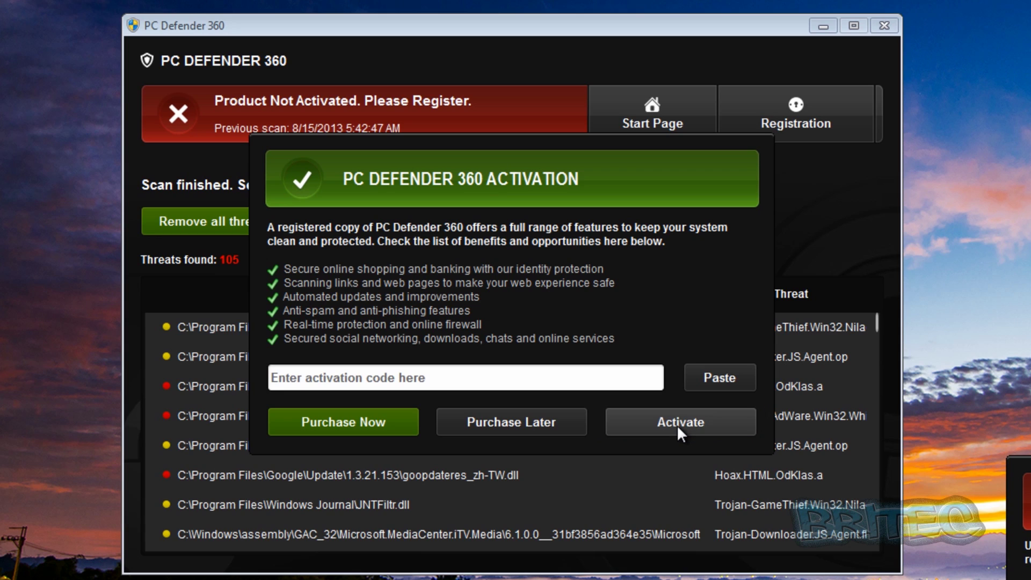
click(337, 381)
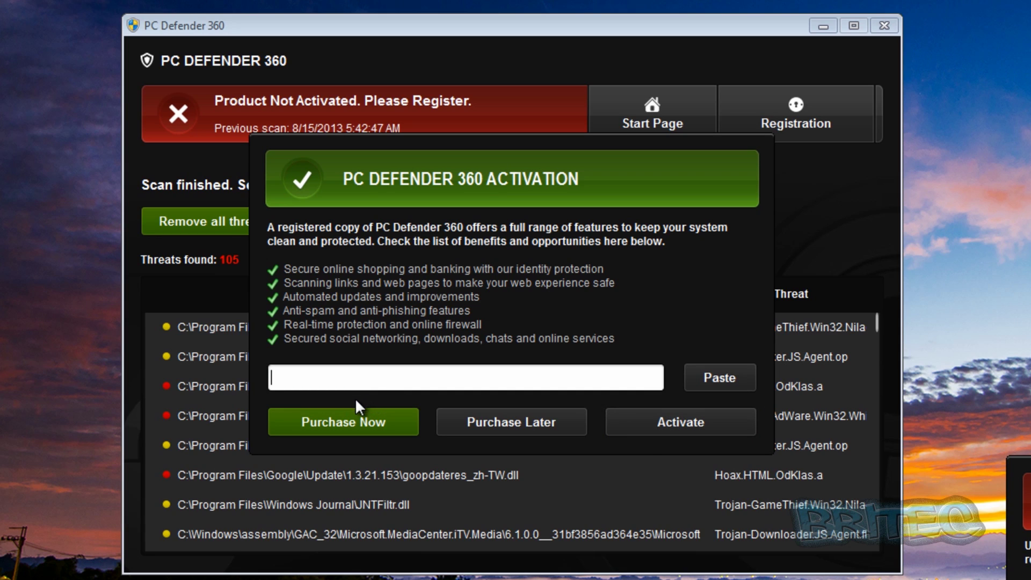
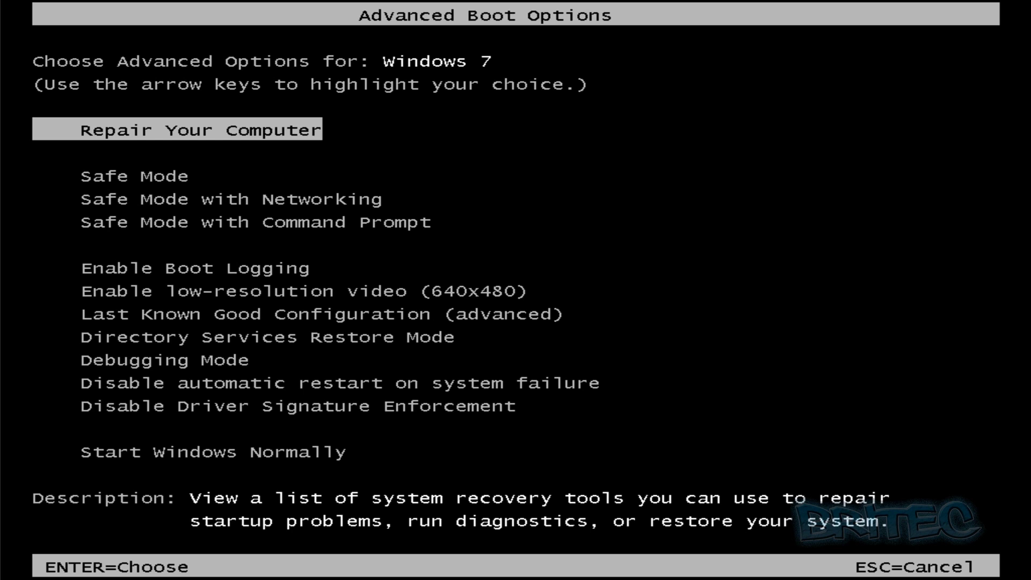
Highlight Safe Mode in the Advanced Boot Options menu and boot into it
key(Down)
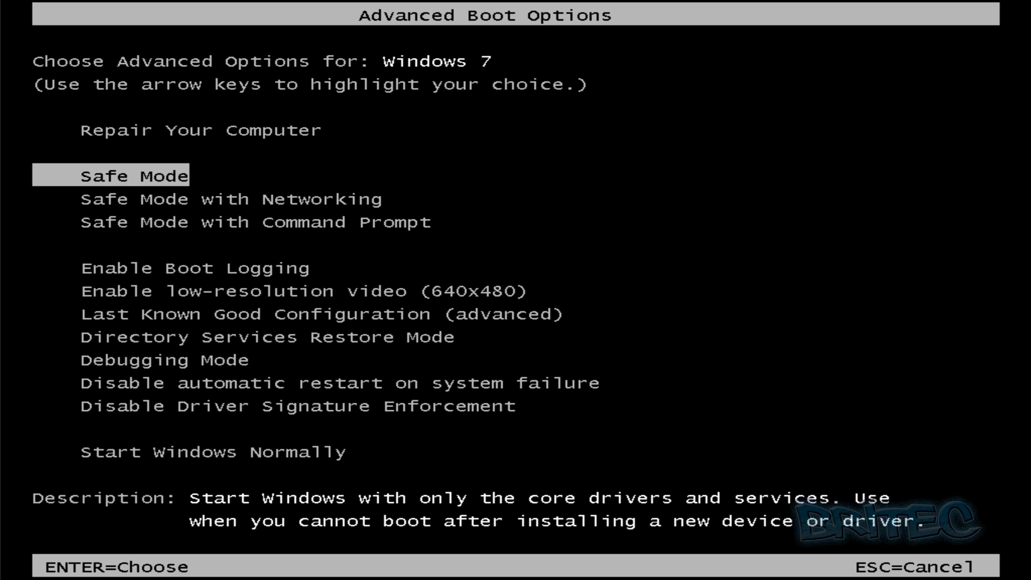
key(Down)
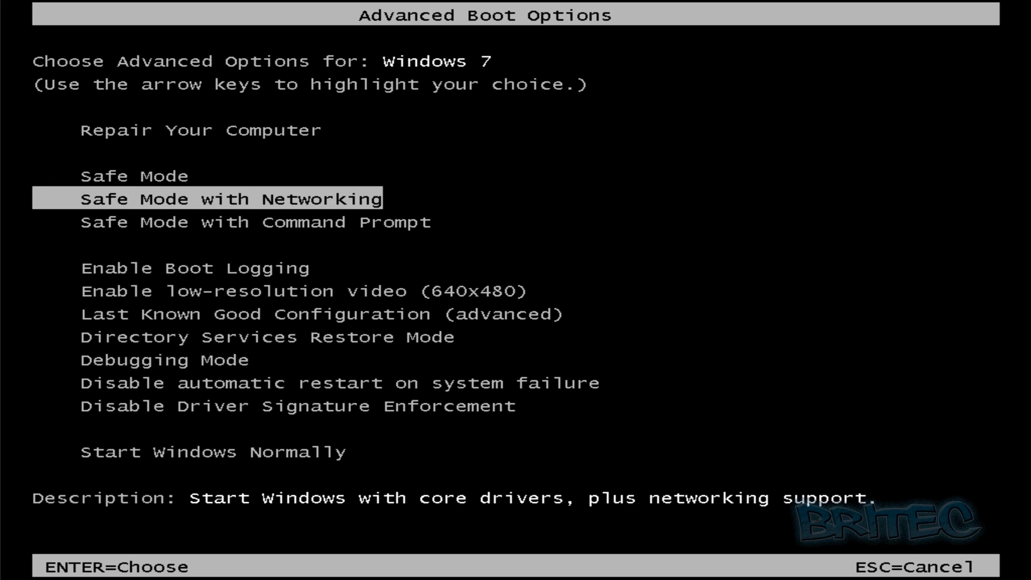
key(Up)
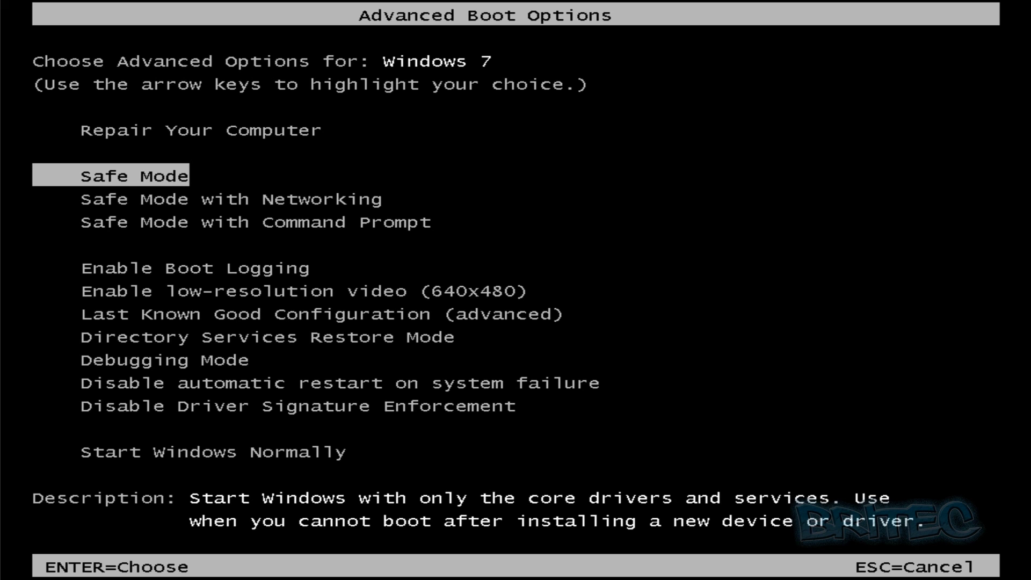
key(Return)
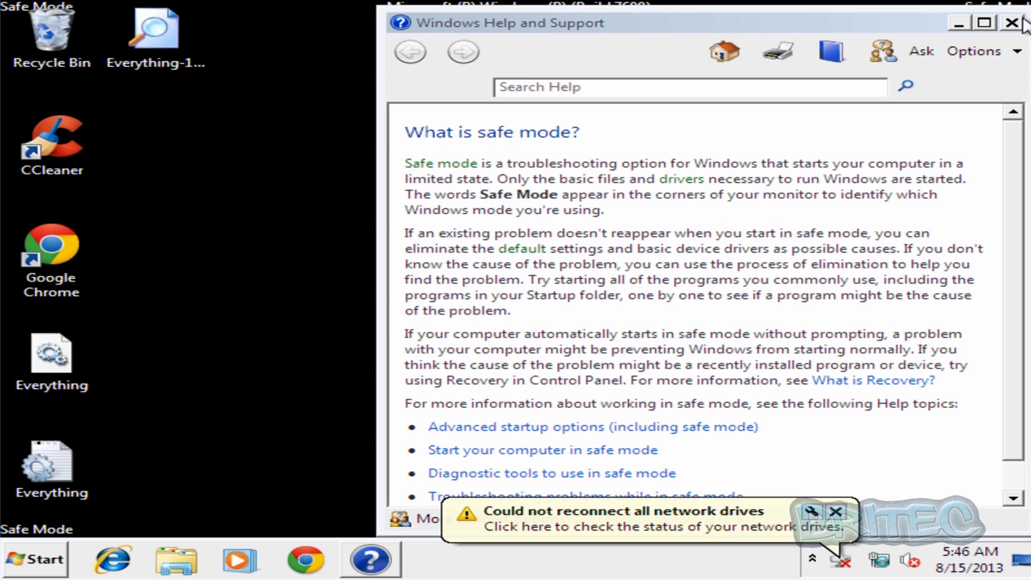
Close Help and Support and the network-drives notice, then open Computer from the Start menu
click(1013, 24)
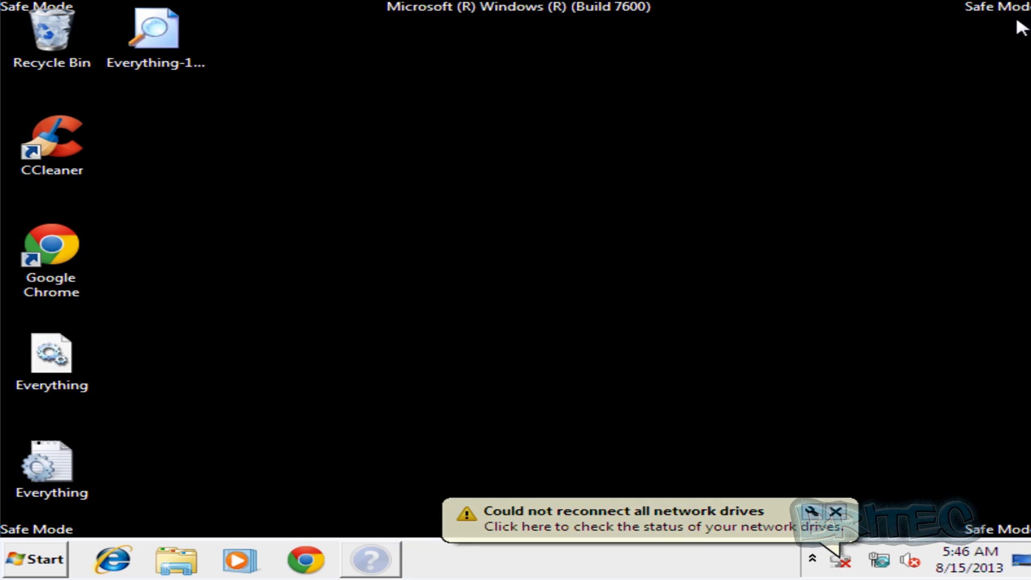
click(836, 513)
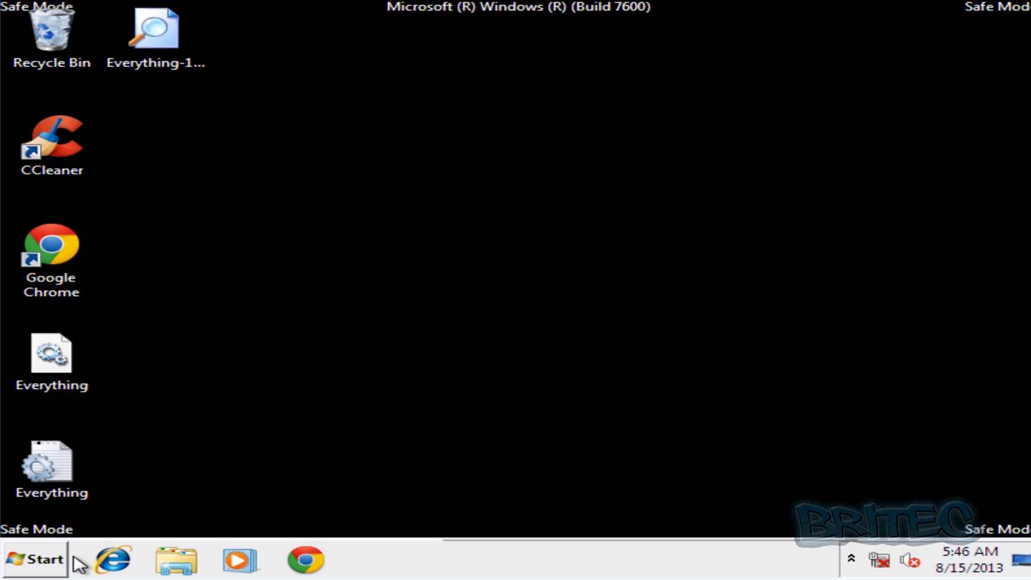
click(16, 561)
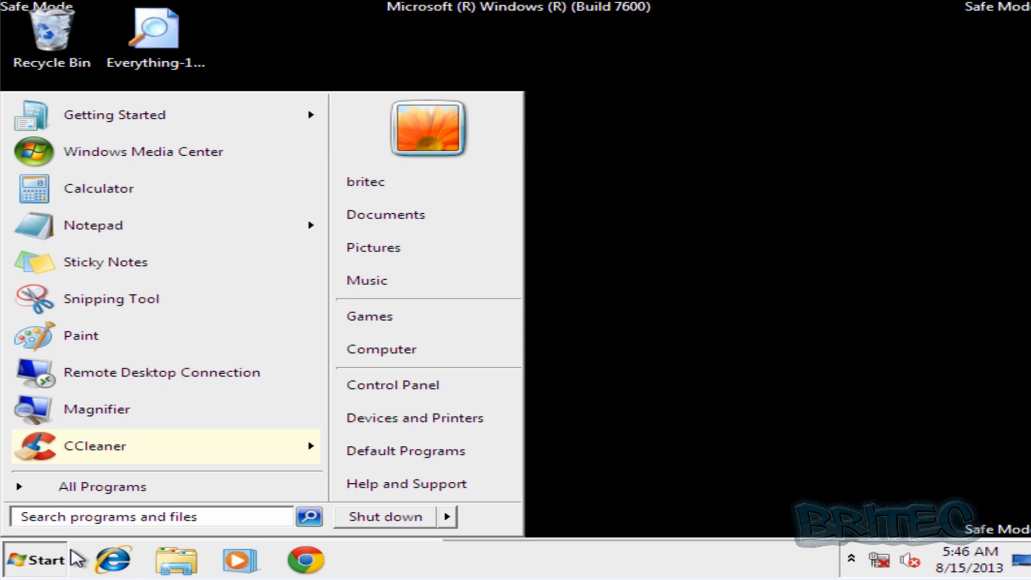
click(430, 351)
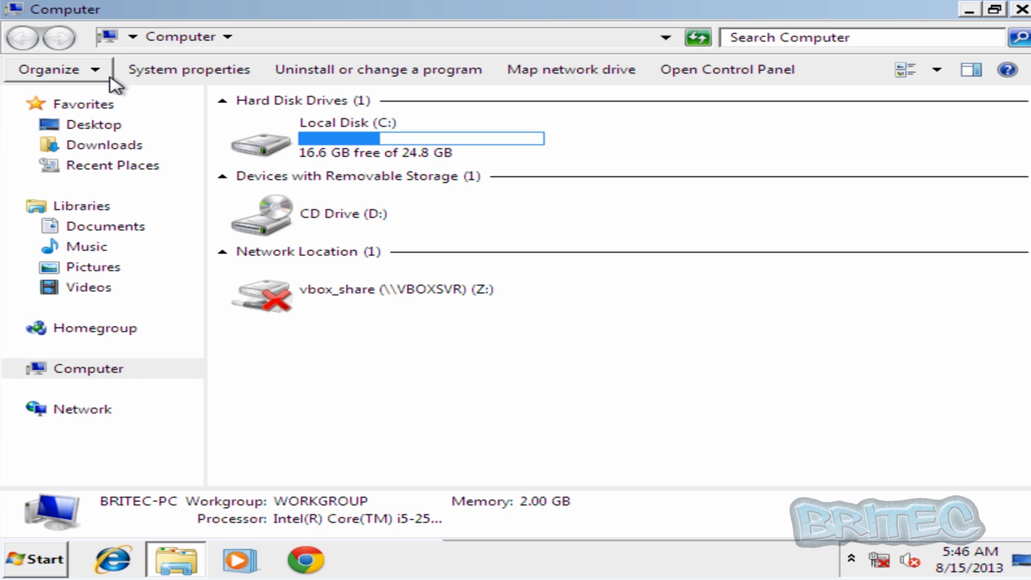
Show hidden files, folders and drives, stop hiding known extensions, then open Local Disk (C:)
click(92, 70)
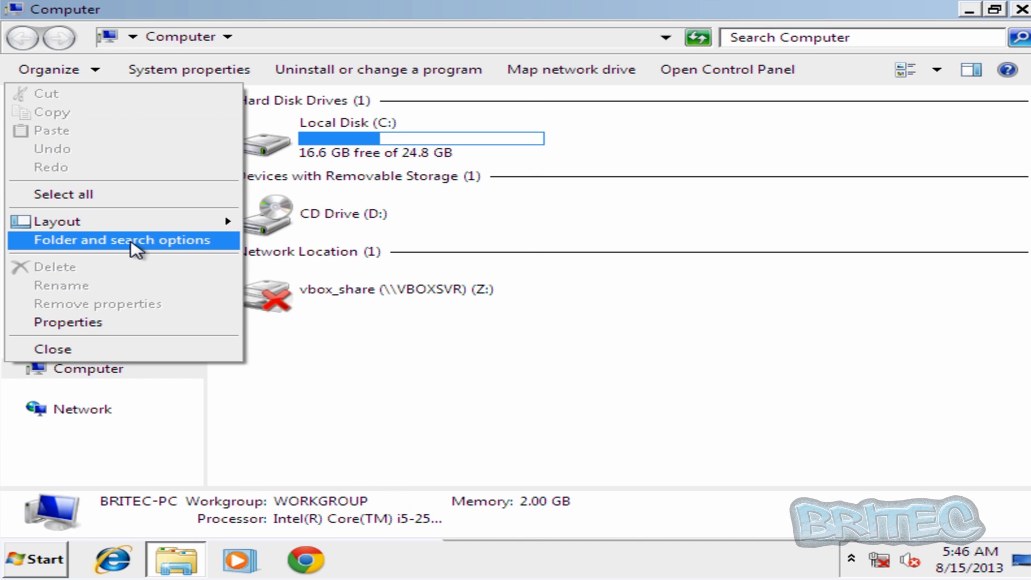
click(133, 242)
click(133, 115)
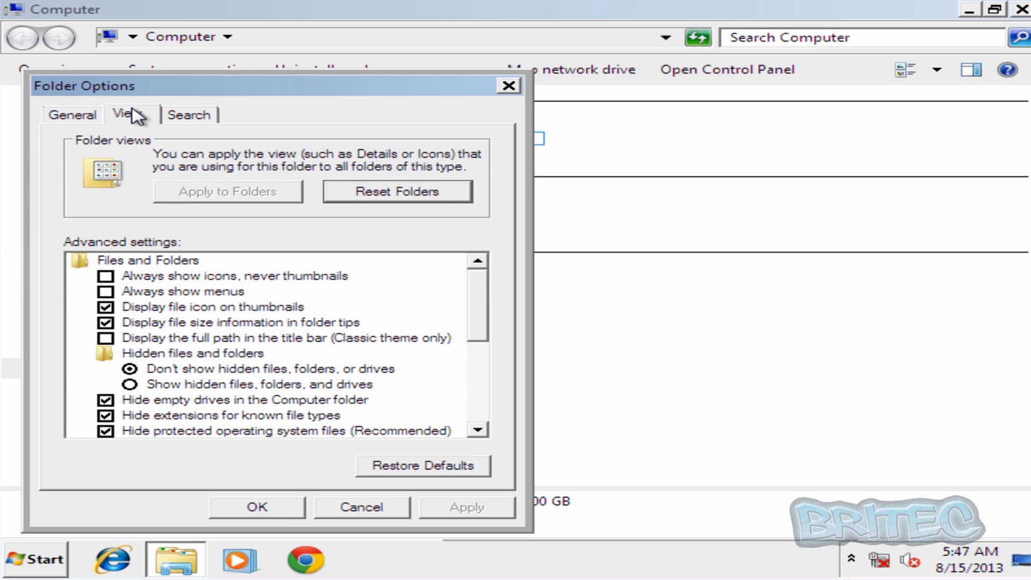
click(137, 385)
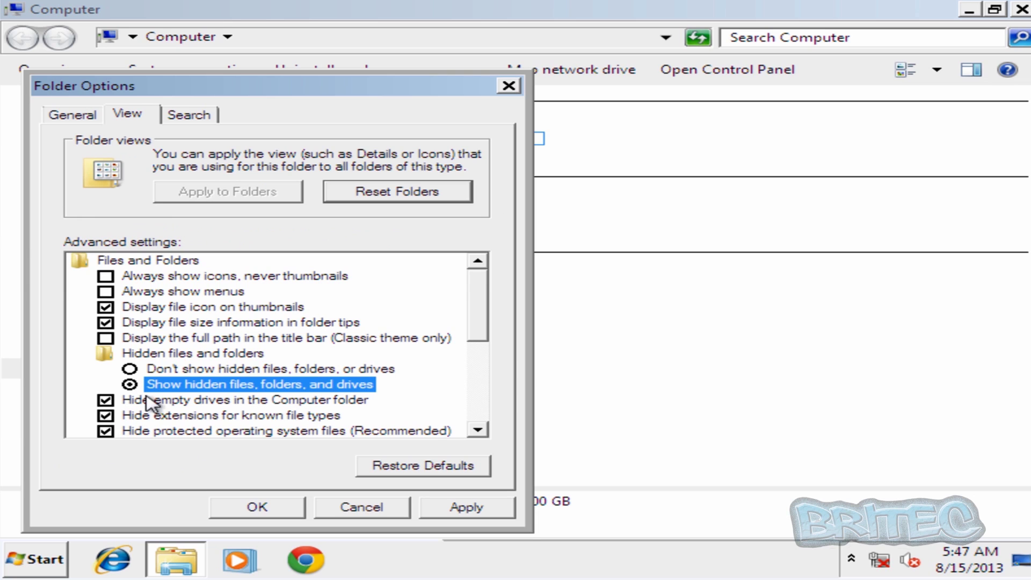
click(106, 416)
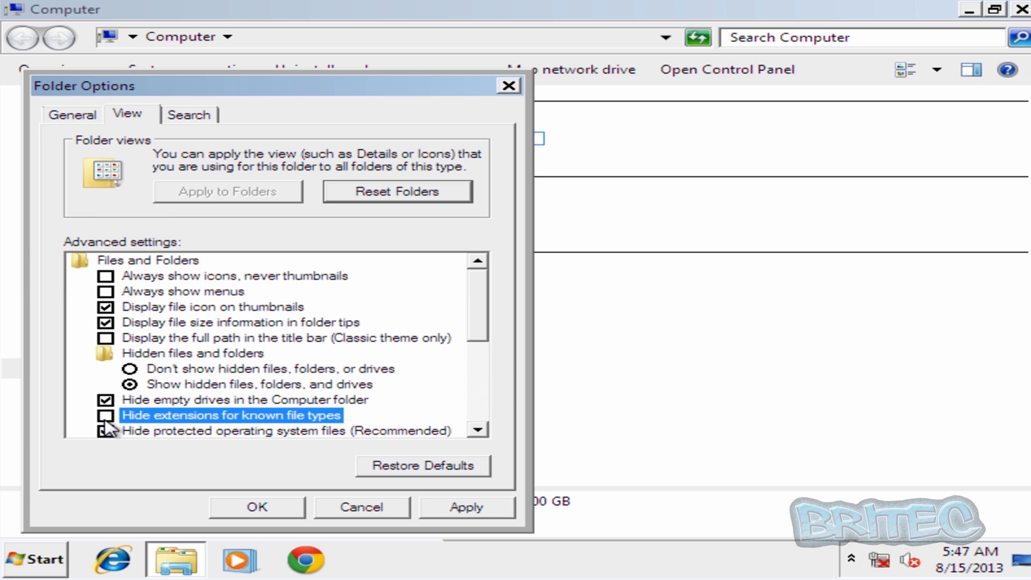
click(292, 507)
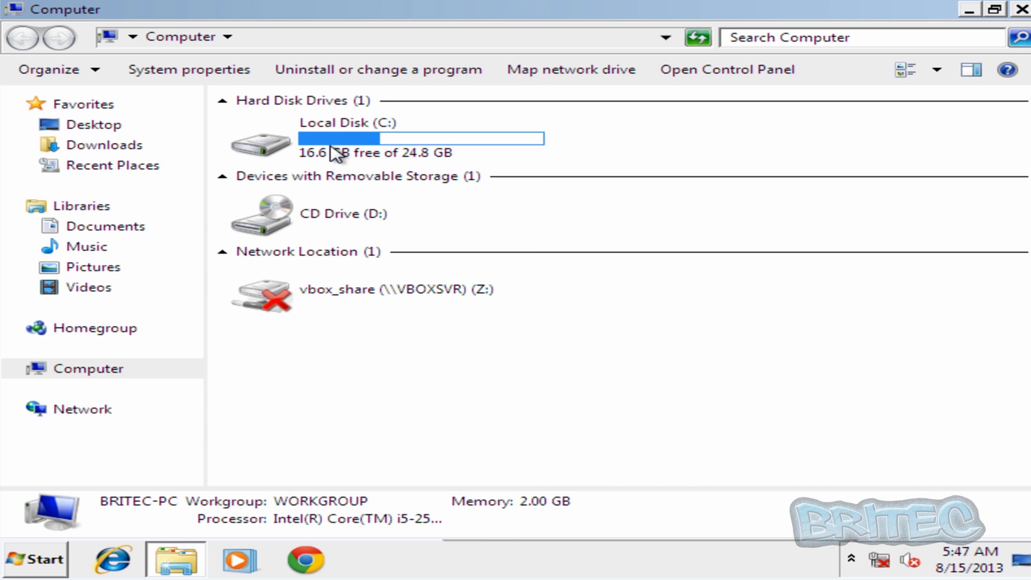
double_click(334, 154)
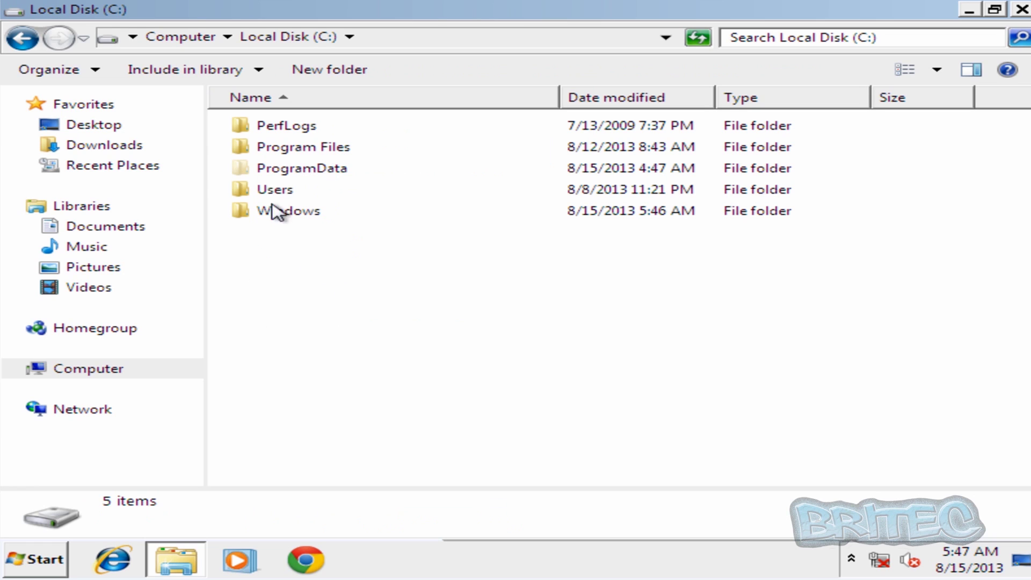
Delete the ifdstore folder from C:\ProgramData, confirming with Yes, and close the Explorer window
mouse_move(329, 176)
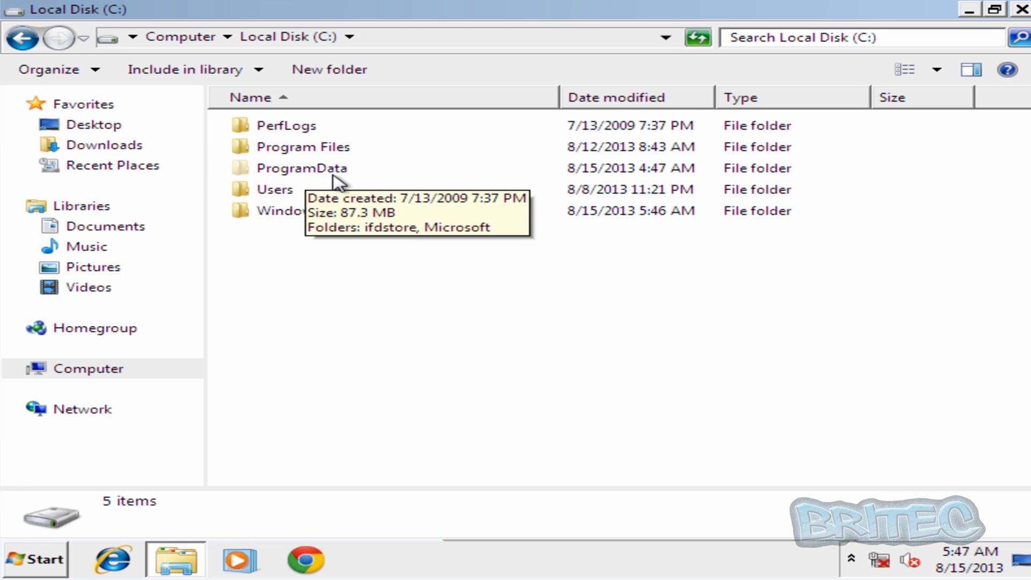
double_click(337, 178)
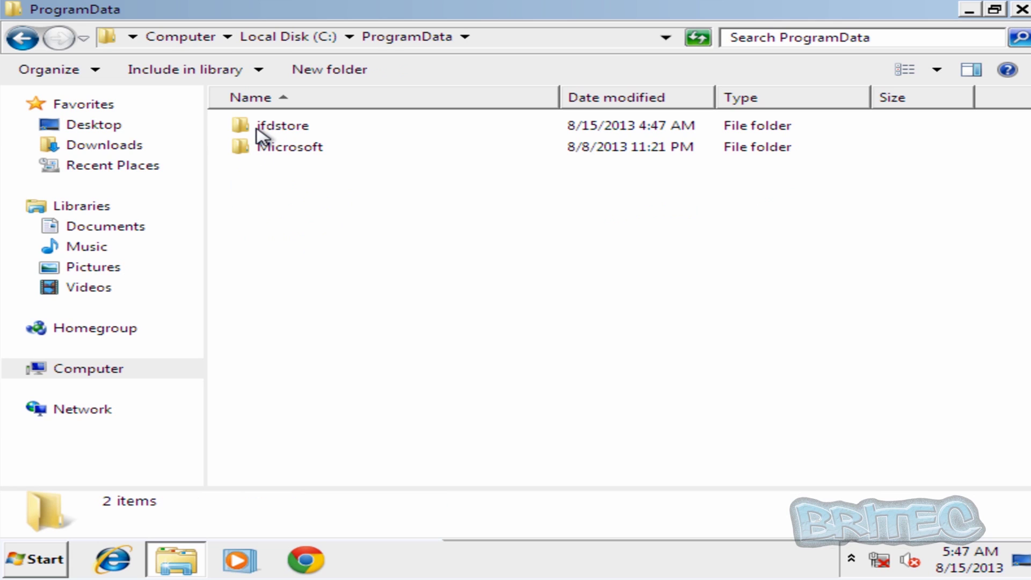
double_click(284, 127)
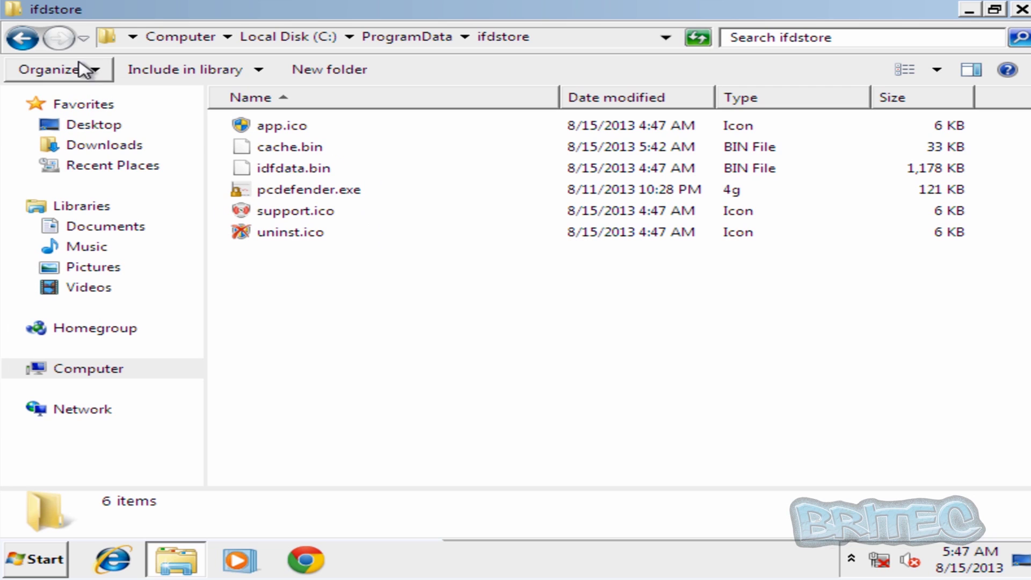
click(23, 40)
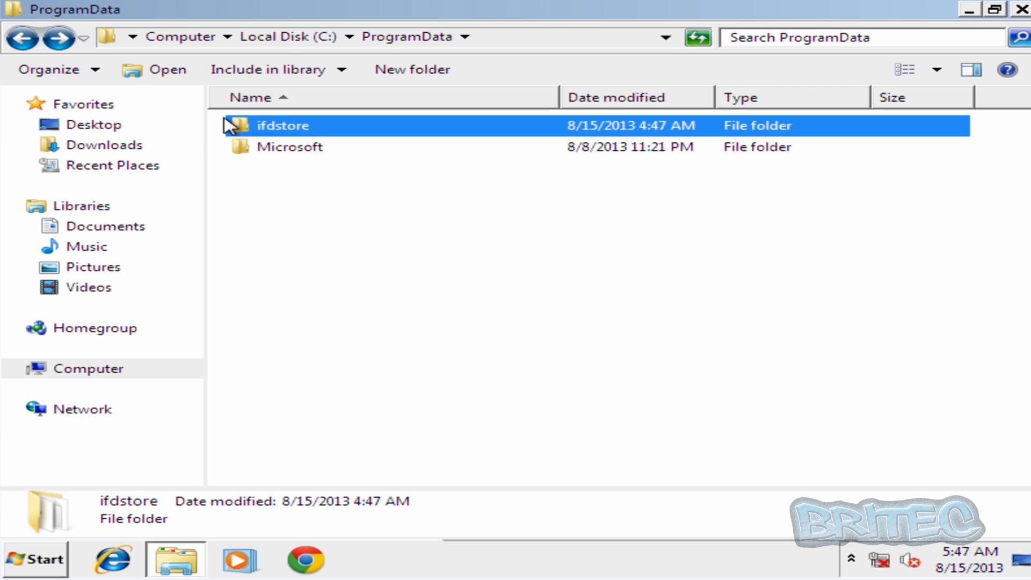
right_click(283, 123)
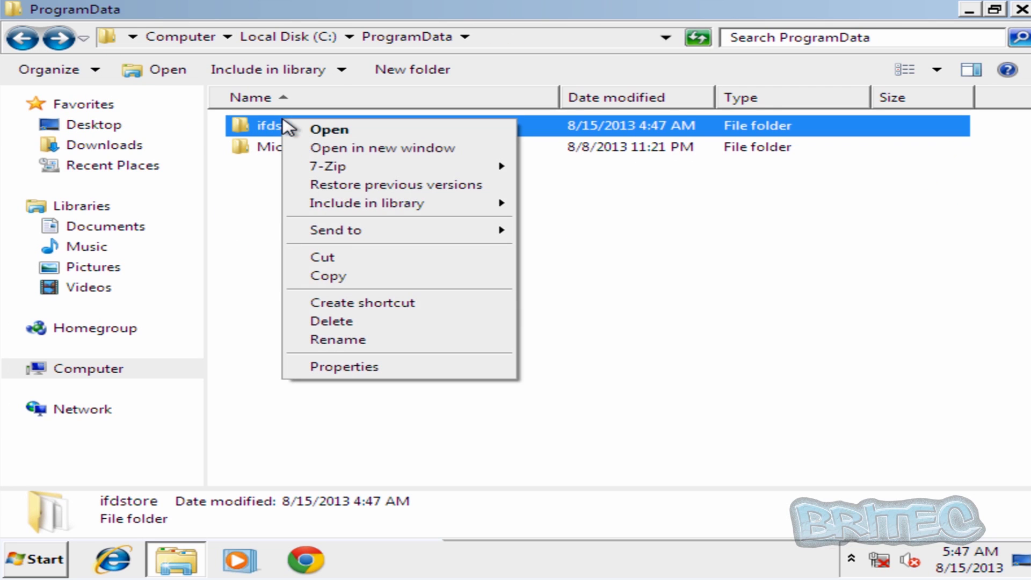
click(326, 328)
click(610, 363)
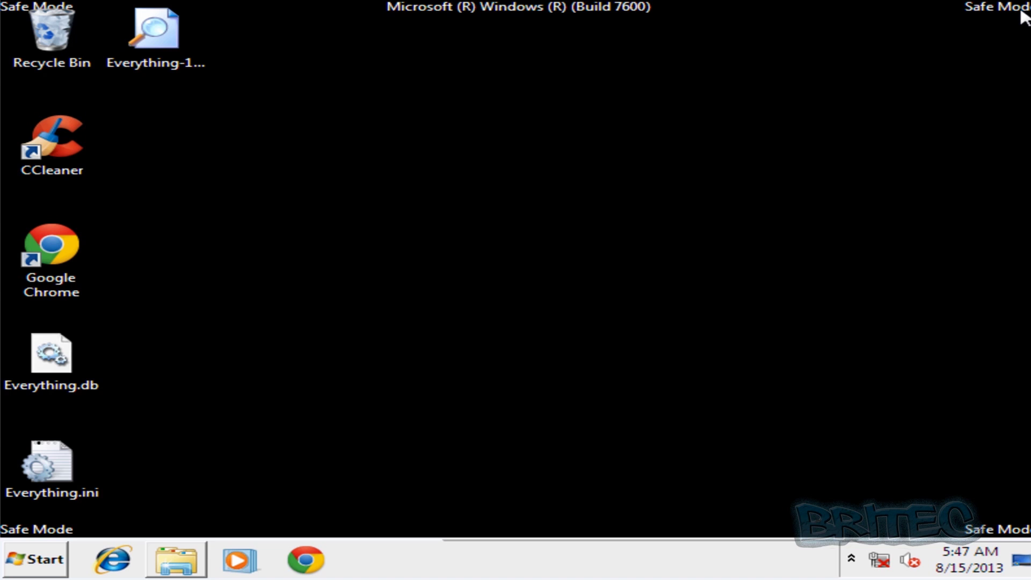
click(1021, 10)
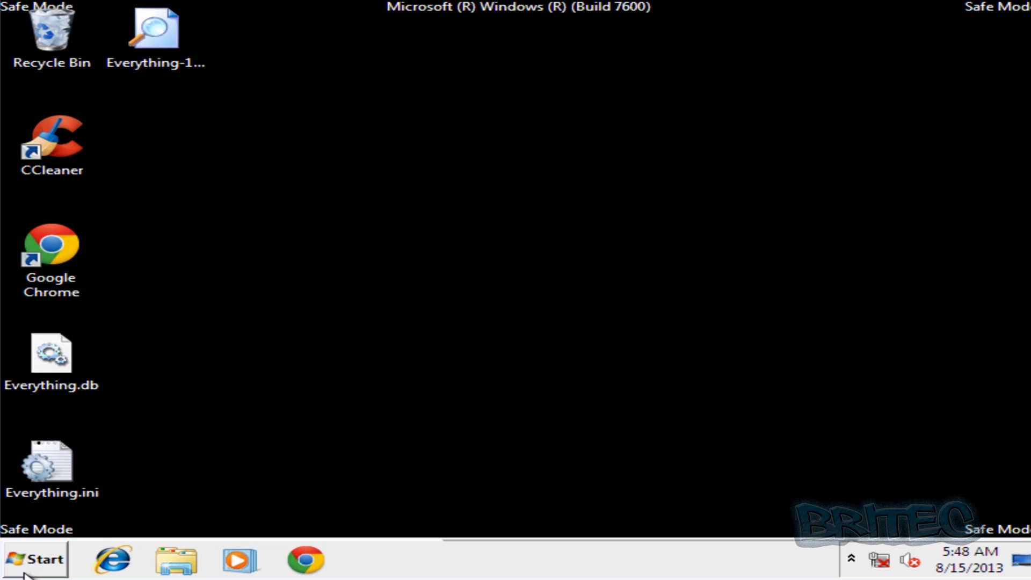
Restart Windows from the Start menu's Shut down submenu to leave Safe Mode
click(37, 559)
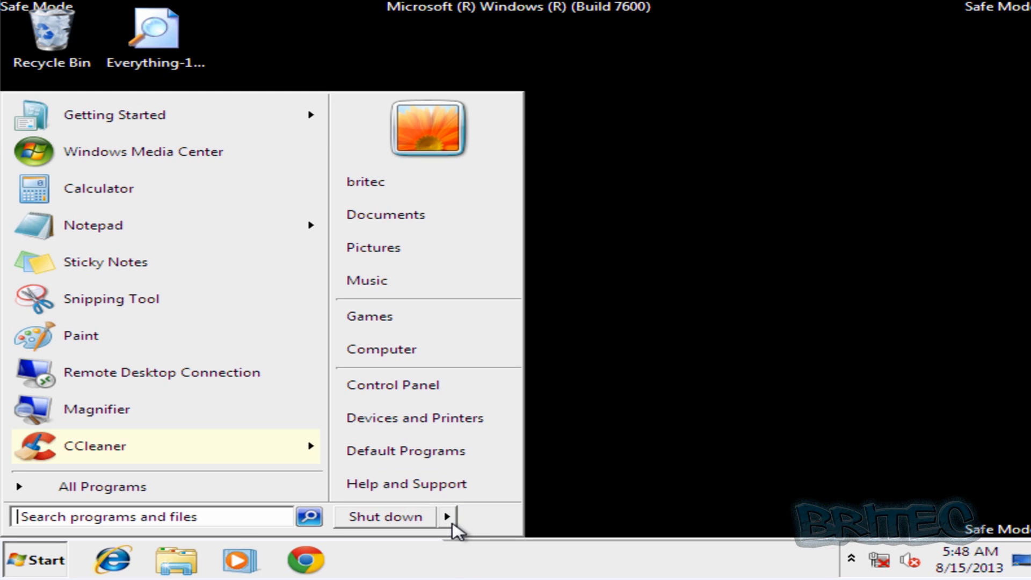
mouse_move(449, 518)
click(529, 515)
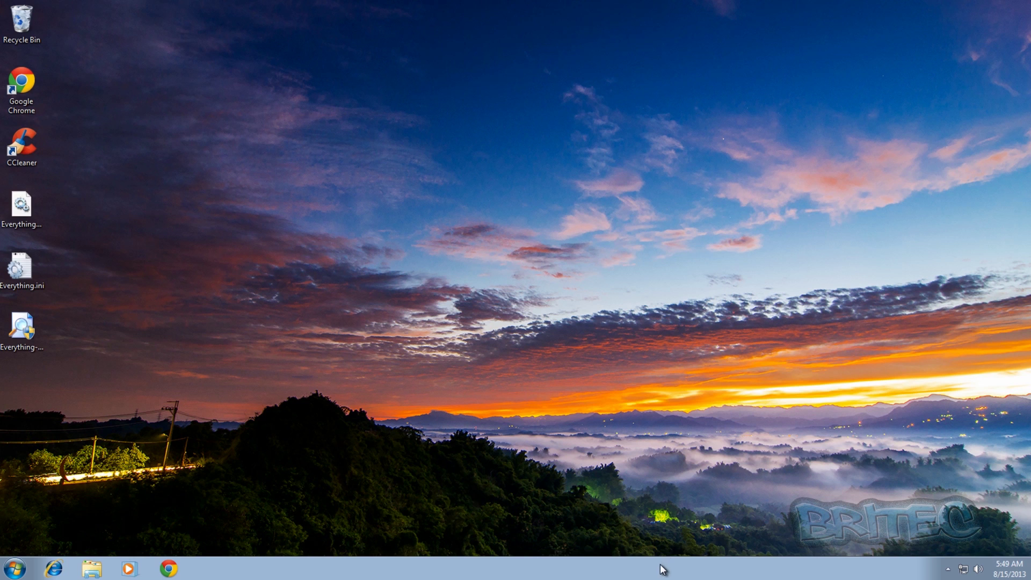
Confirm Task Manager, Chrome and Internet Explorer still fail to open, dismissing each error, then open Start
right_click(681, 570)
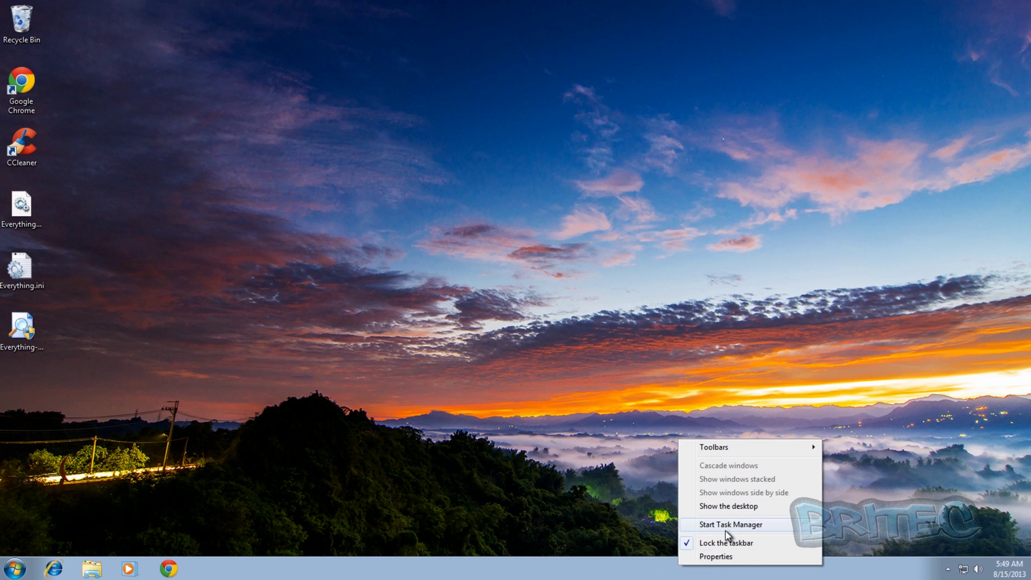
click(725, 530)
click(595, 293)
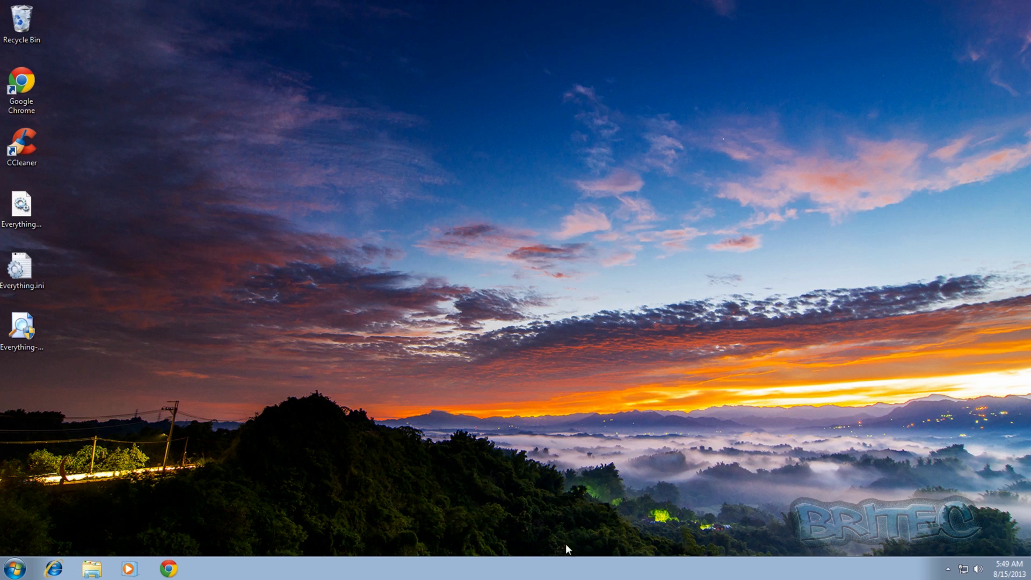
click(169, 570)
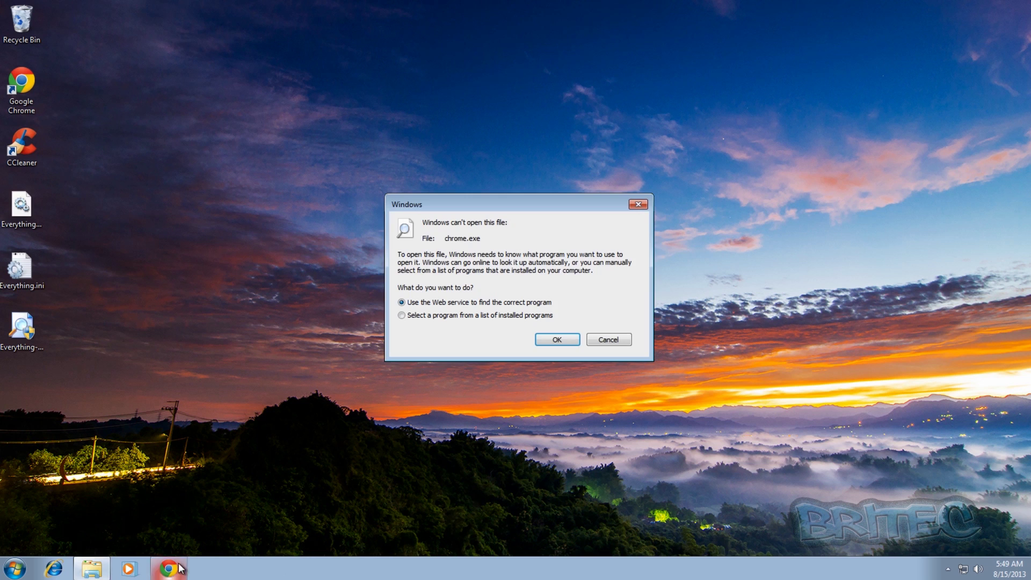
click(608, 342)
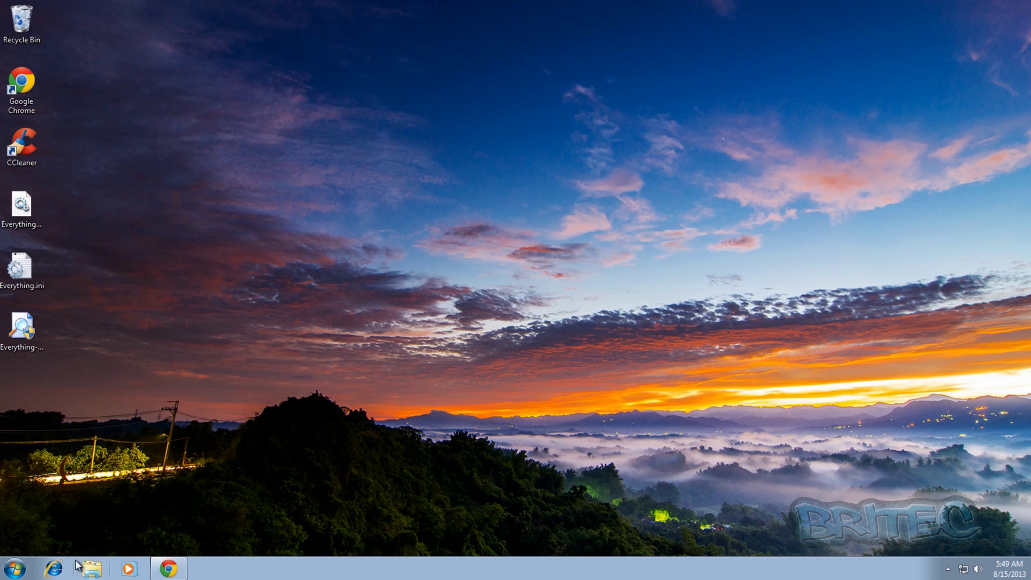
click(54, 568)
click(623, 344)
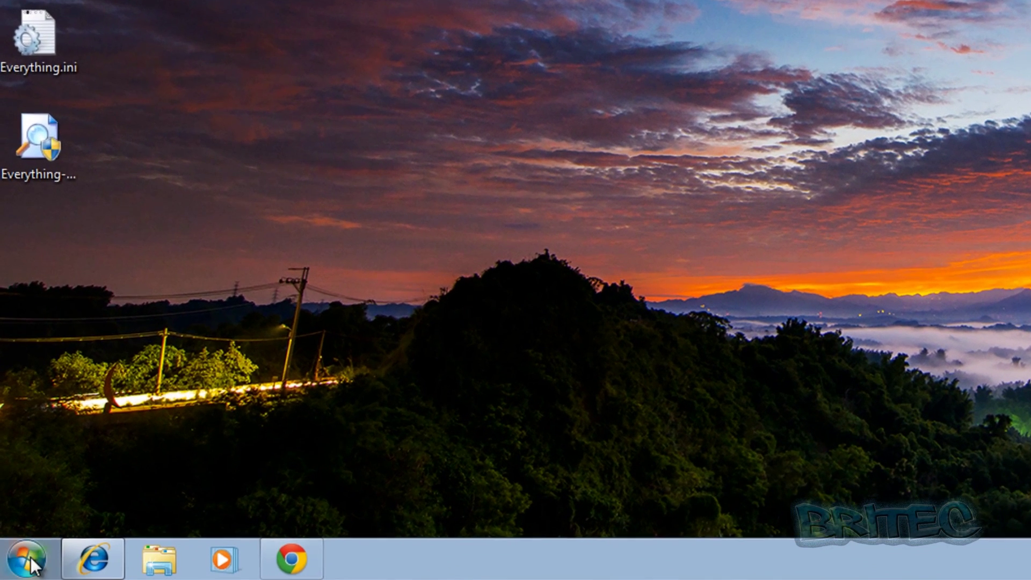
click(31, 564)
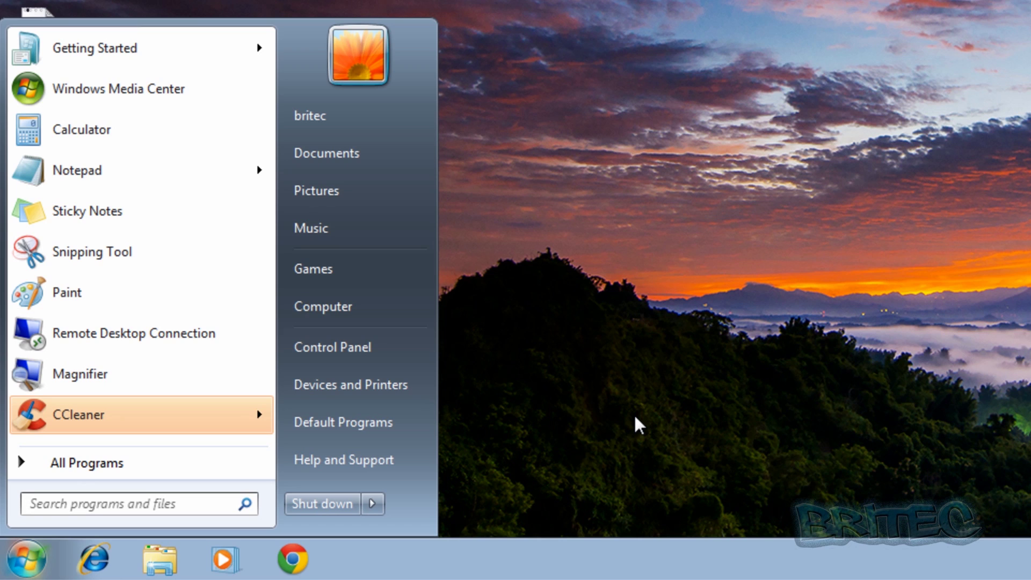
text(http)
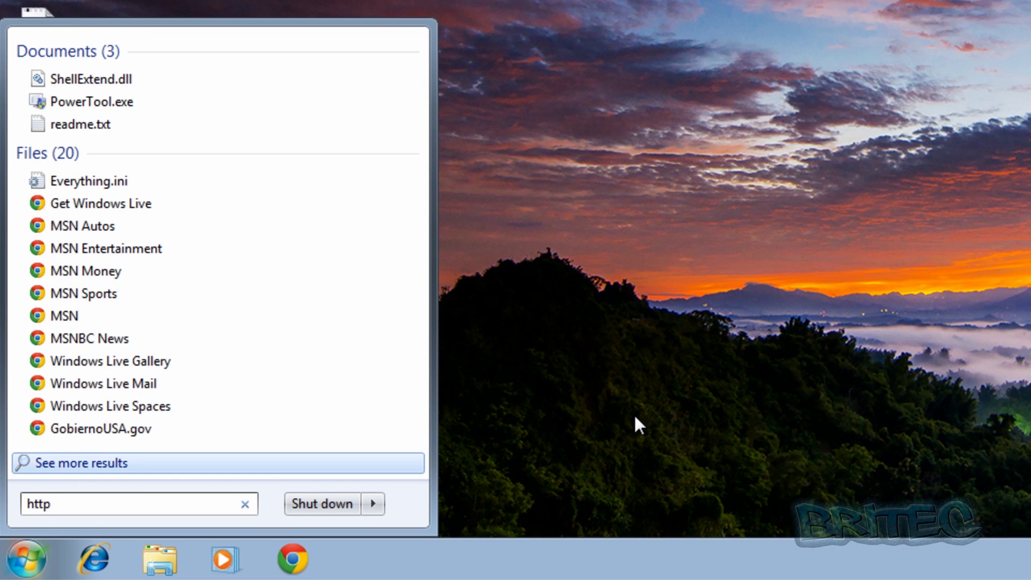
text(:/)
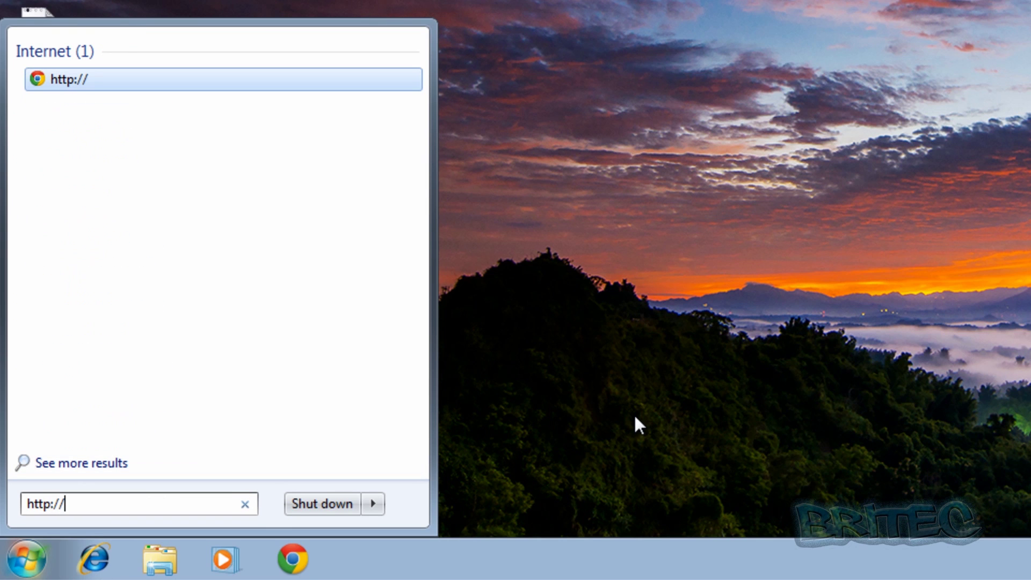
text(/www.britec)
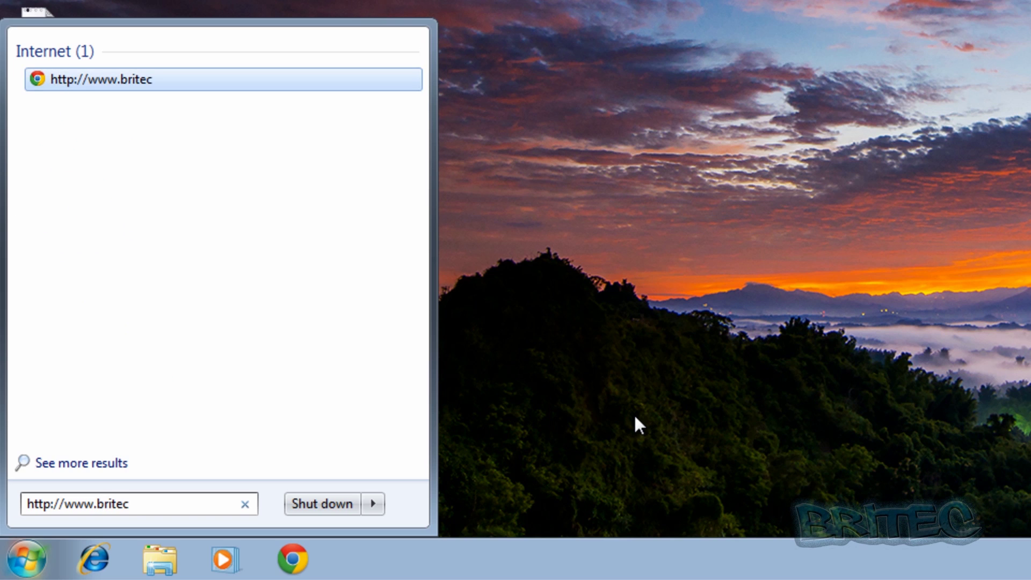
text(compute)
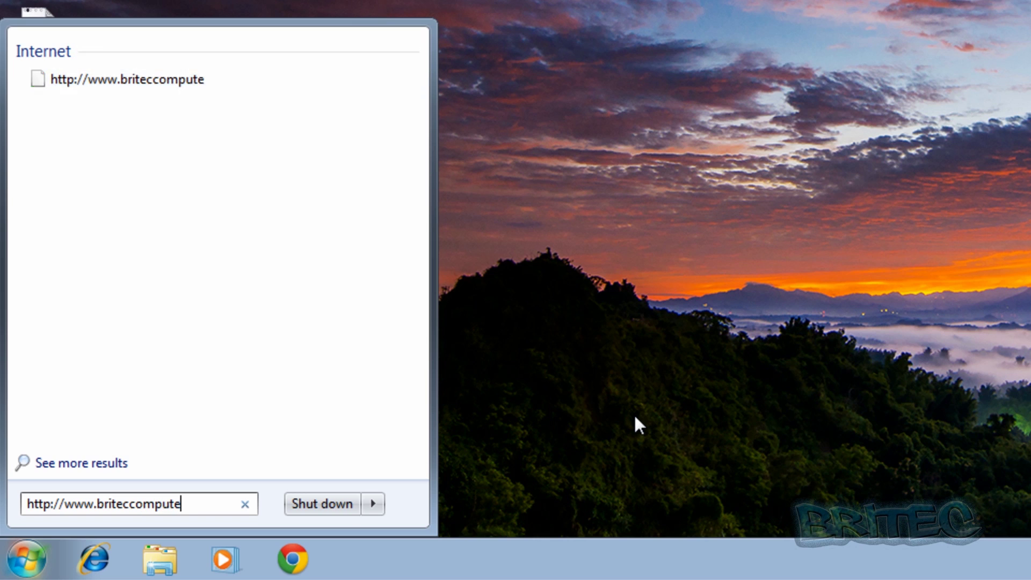
text(rs.co.uk)
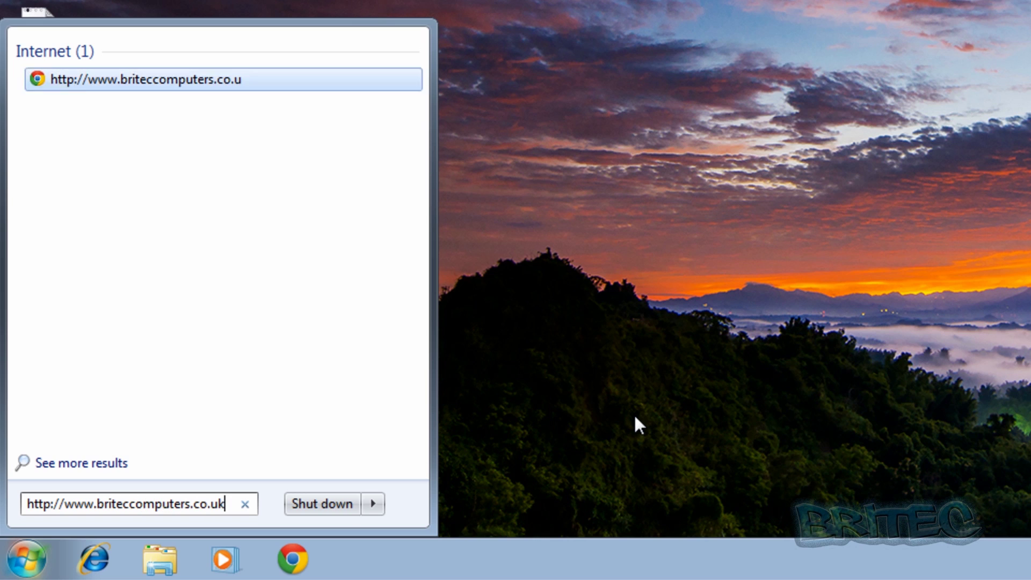
text(/down)
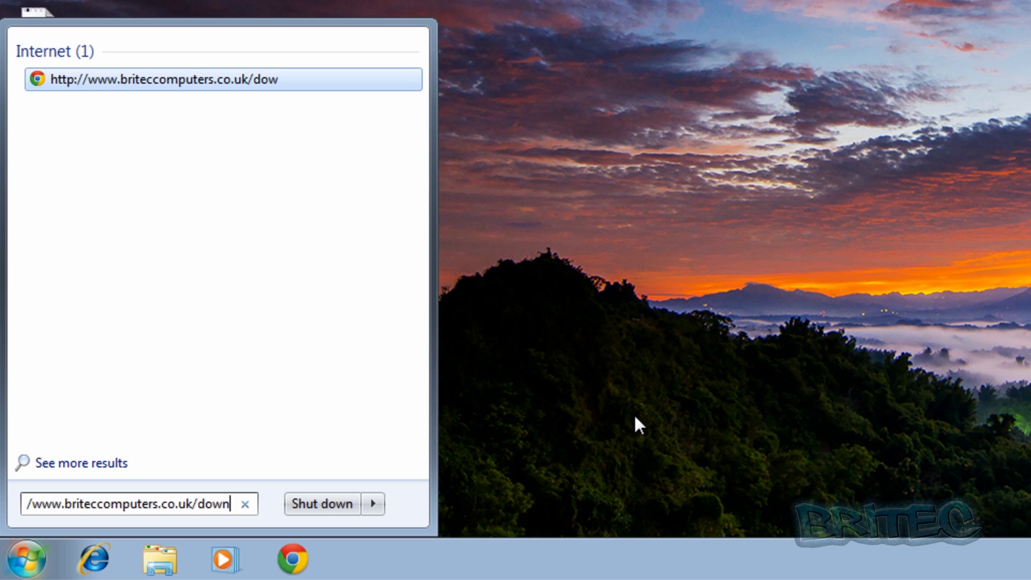
text(loads)
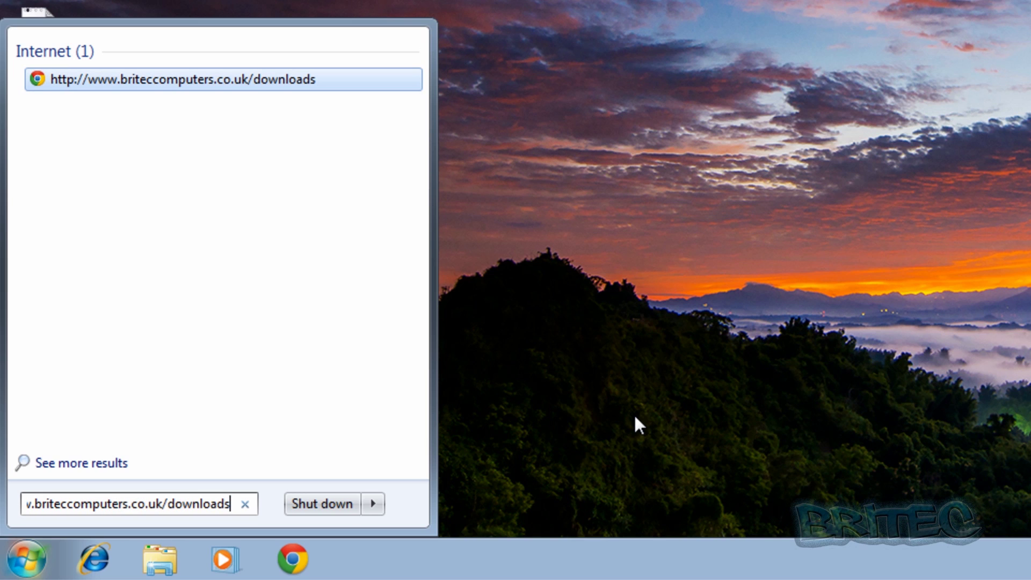
text(/)
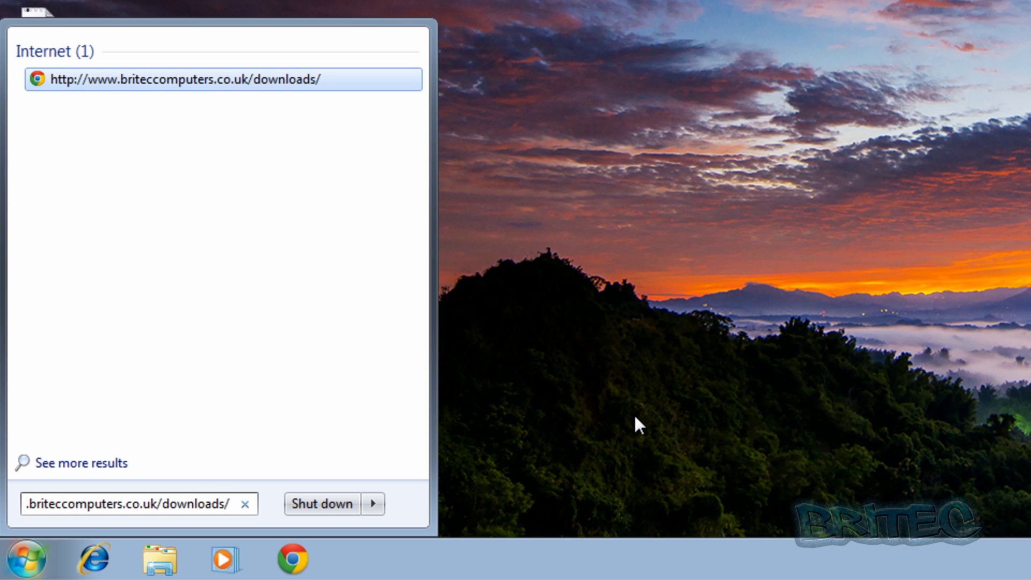
text(Fix)
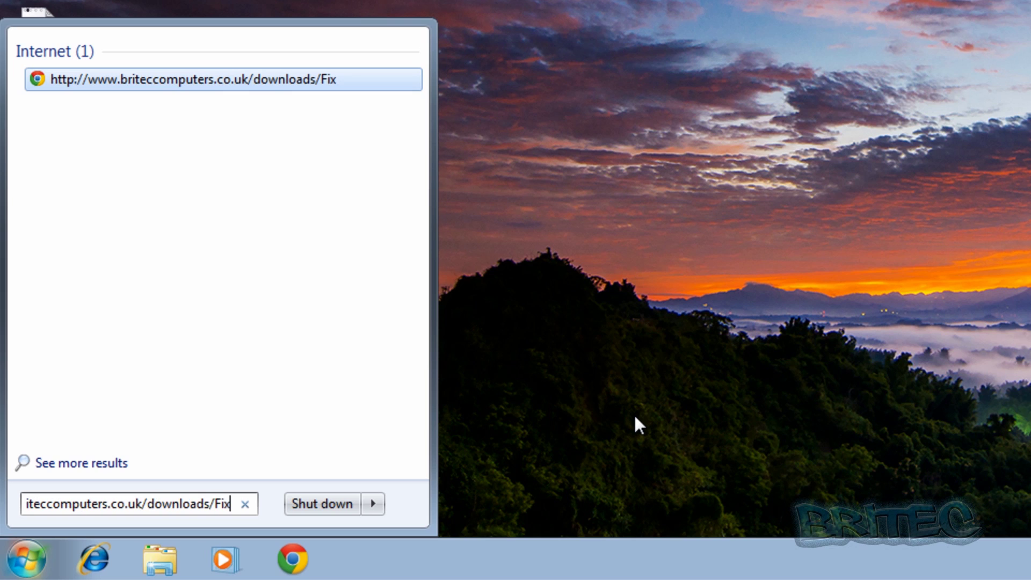
text(Exe)
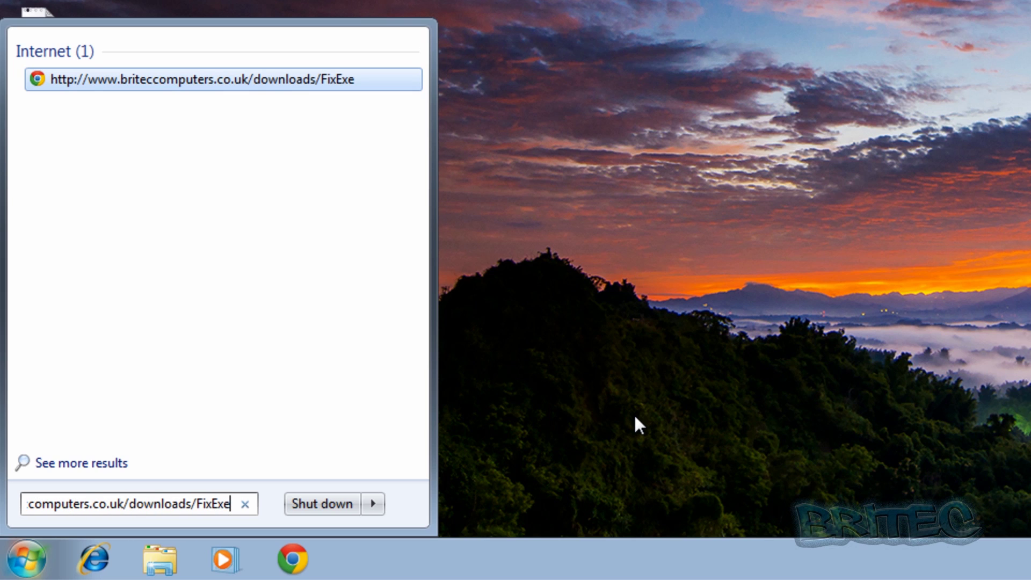
text(.)
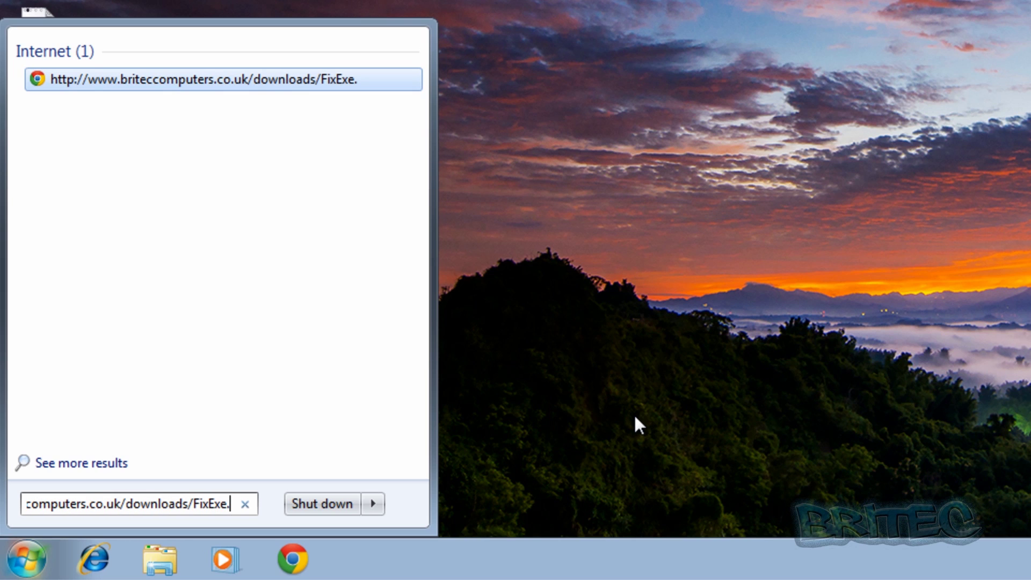
text(7)
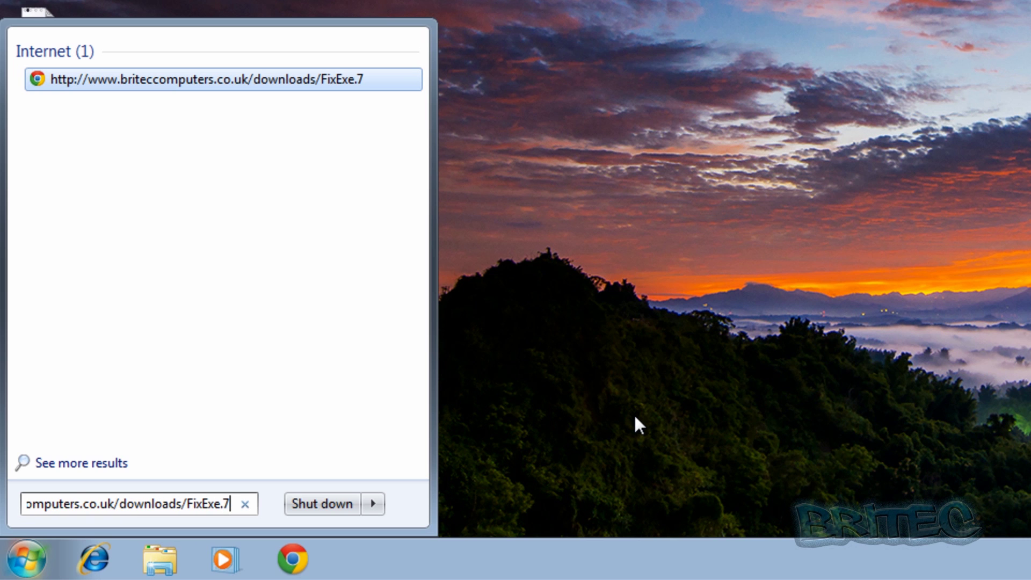
text(z)
key(Return)
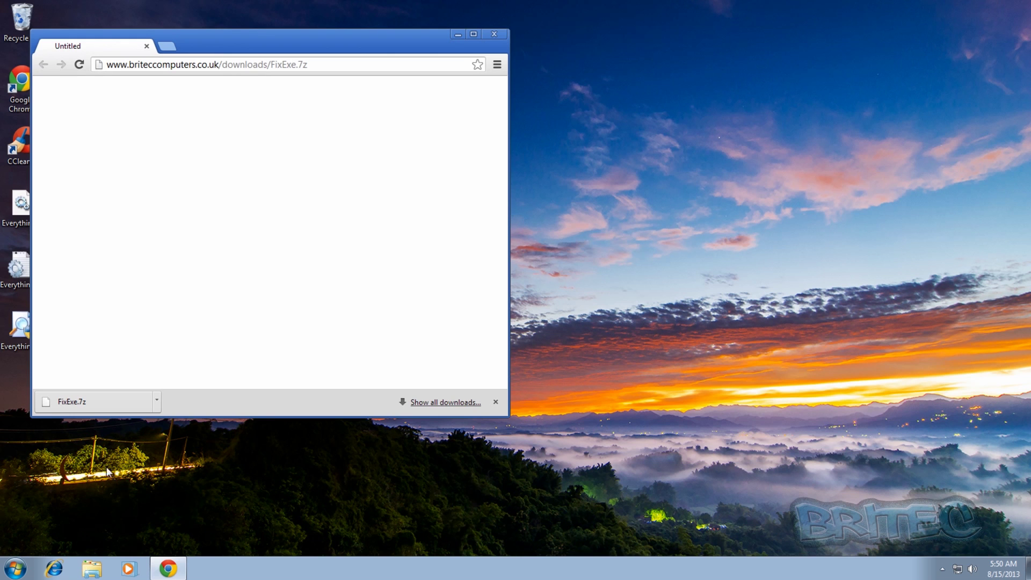
Drag FixExe.7z from Chrome's downloads bar to the desktop, close Chrome, and move it near the top centre
drag(95, 401, 334, 455)
click(494, 34)
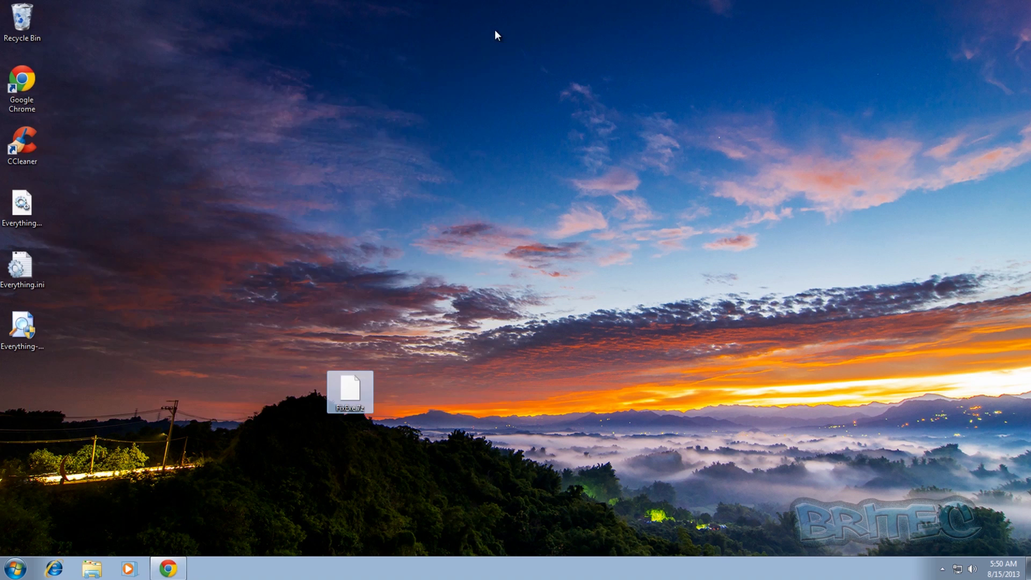
drag(339, 404, 459, 186)
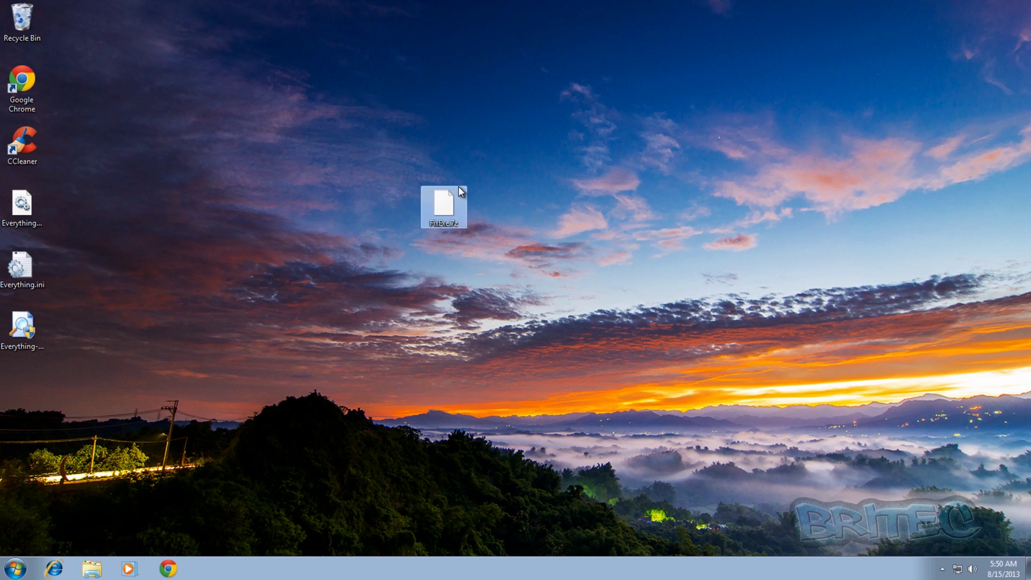
Extract FixExe.reg from FixExe.7z with 7-Zip and merge its entries into the registry
right_click(449, 205)
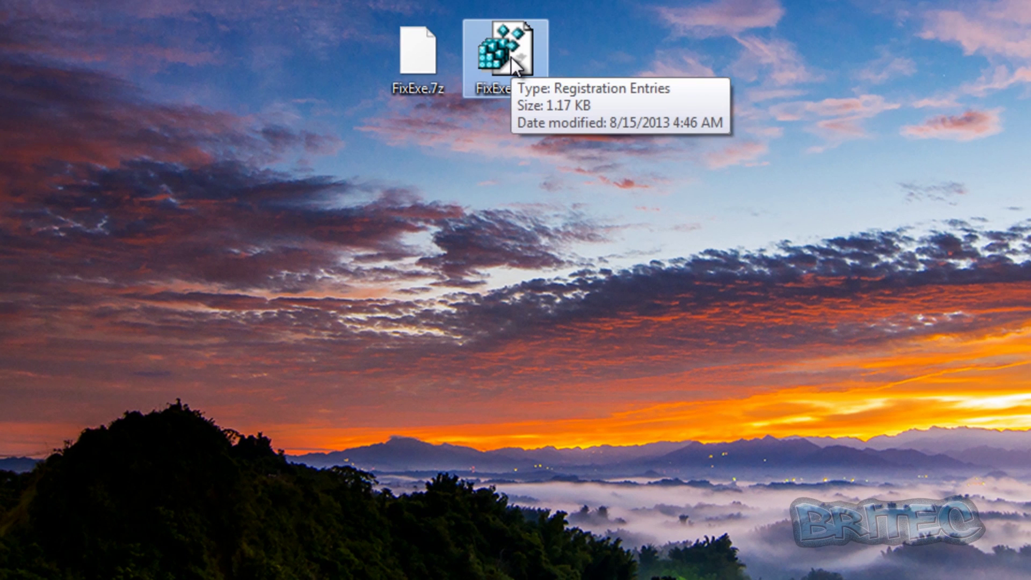
double_click(512, 57)
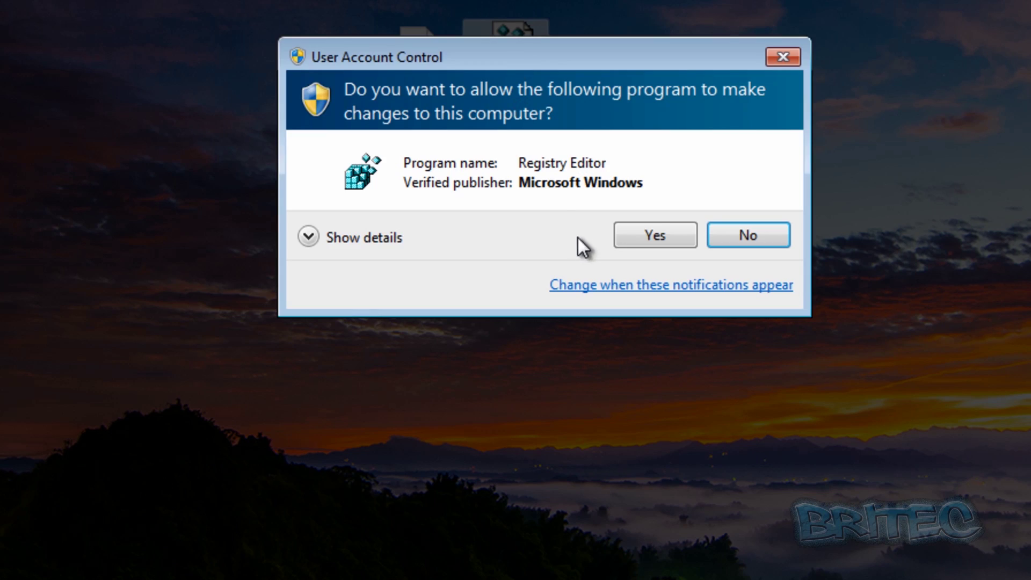
click(636, 231)
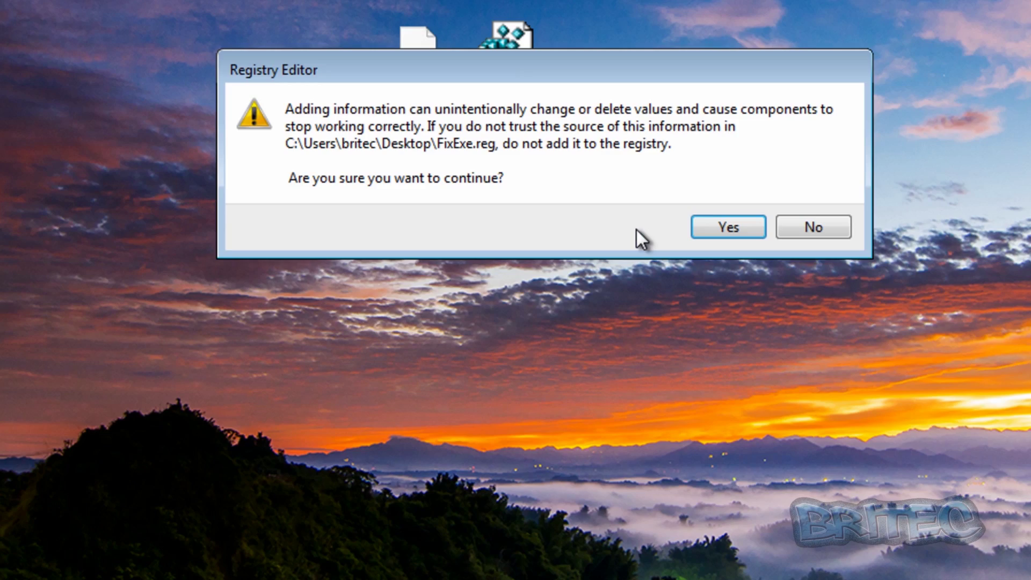
click(717, 227)
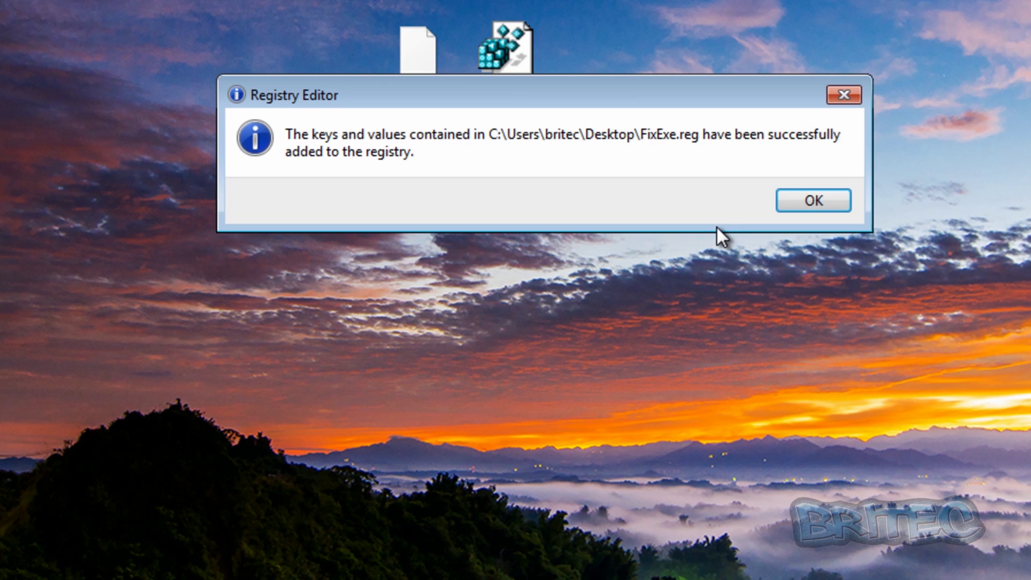
click(804, 203)
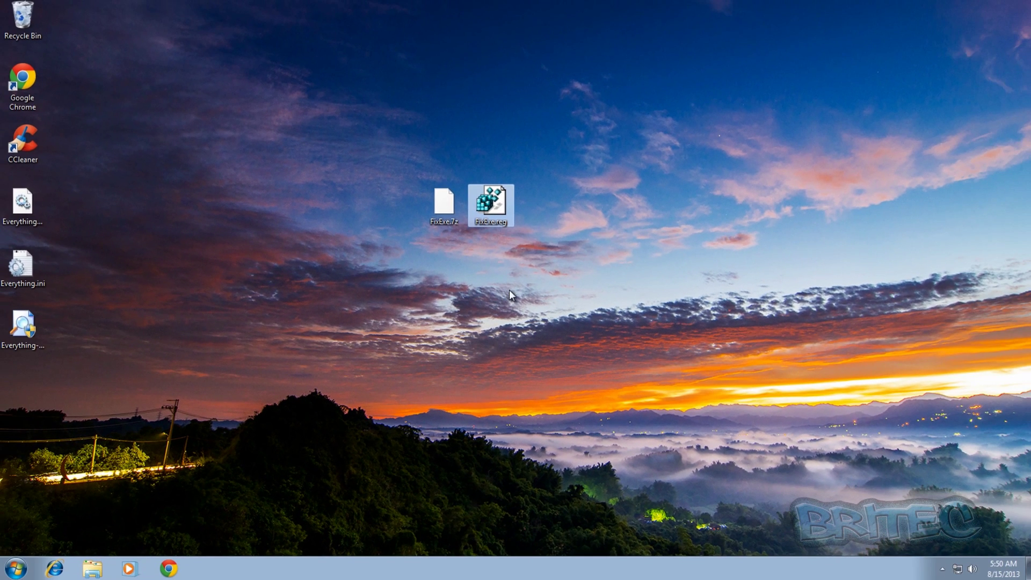
Delete both FixExe files from the desktop
drag(591, 153, 381, 243)
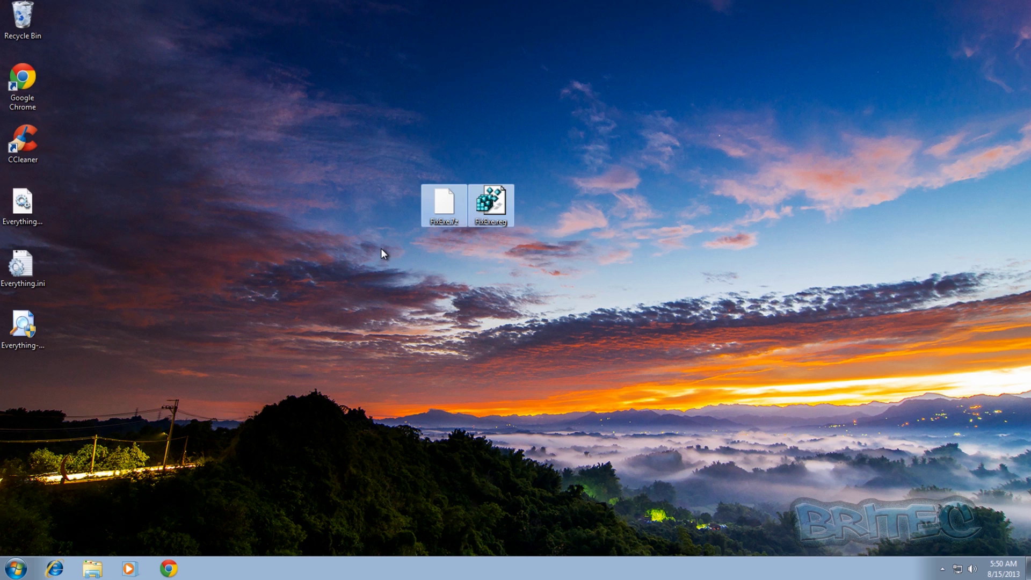
key(Delete)
click(562, 291)
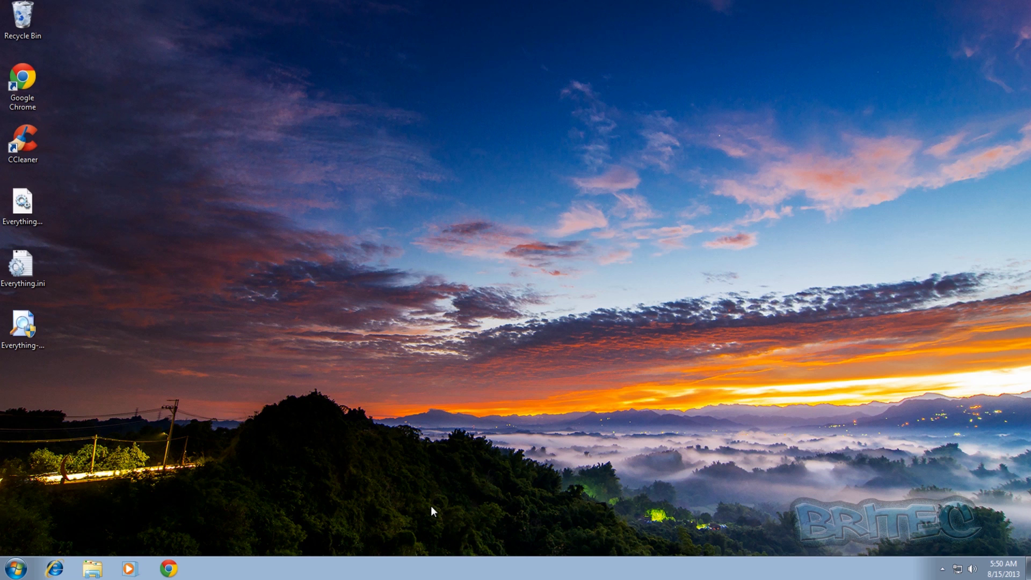
Confirm Chrome and Internet Explorer open normally, loading IE's home page, then close both
click(169, 568)
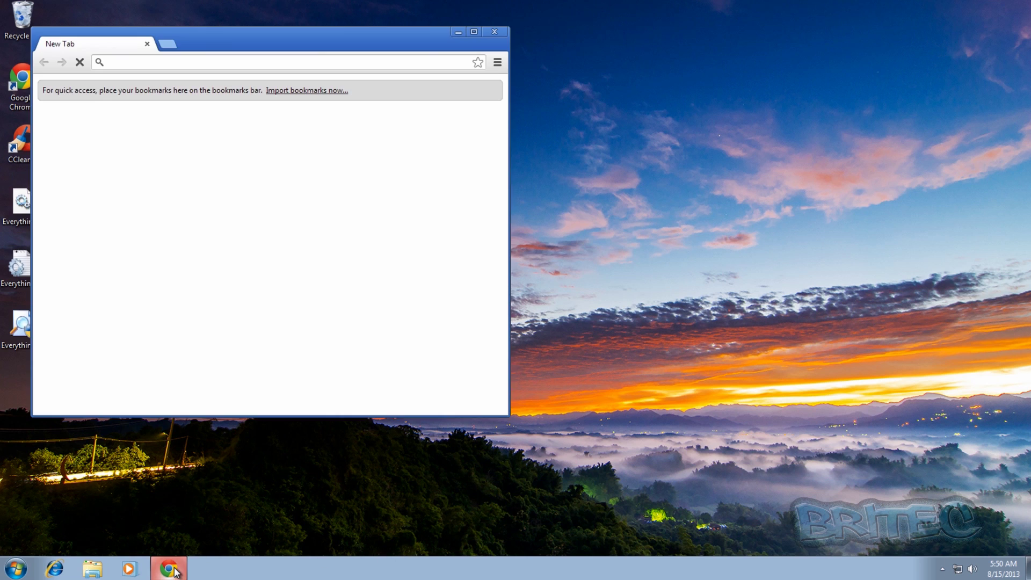
click(495, 32)
click(55, 570)
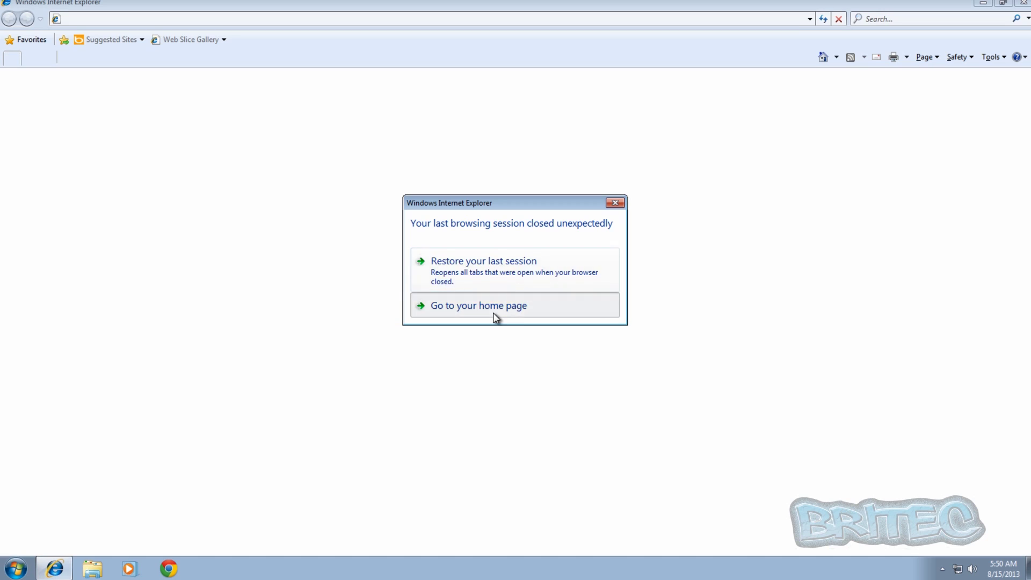
click(493, 313)
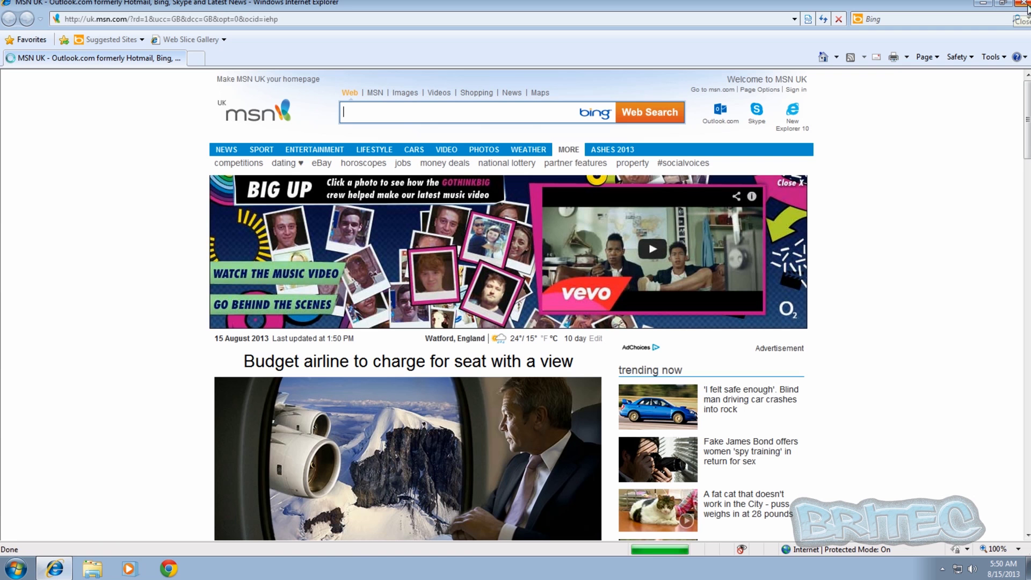
click(1027, 7)
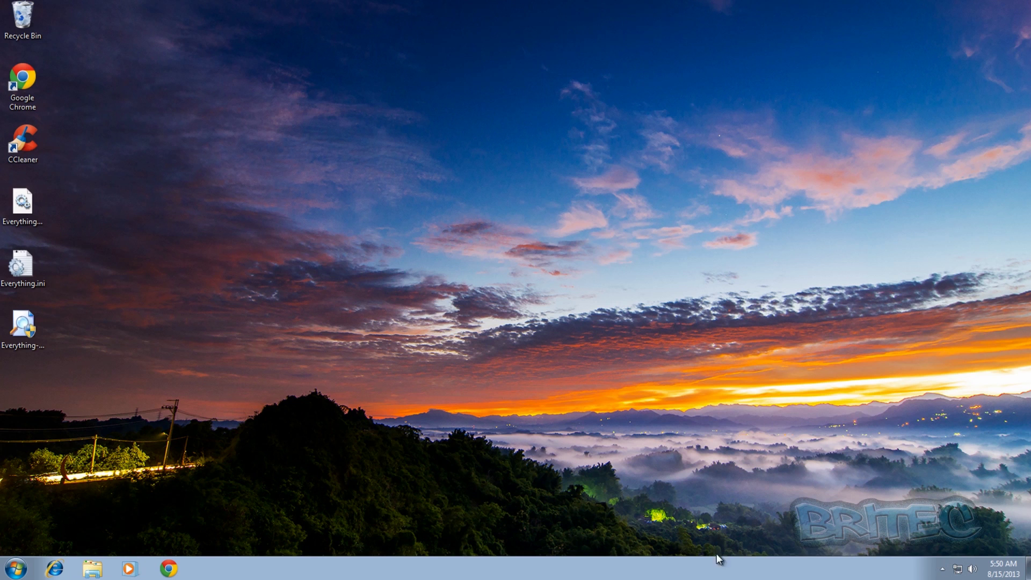
Check running processes in Task Manager from the taskbar, then close it
right_click(444, 570)
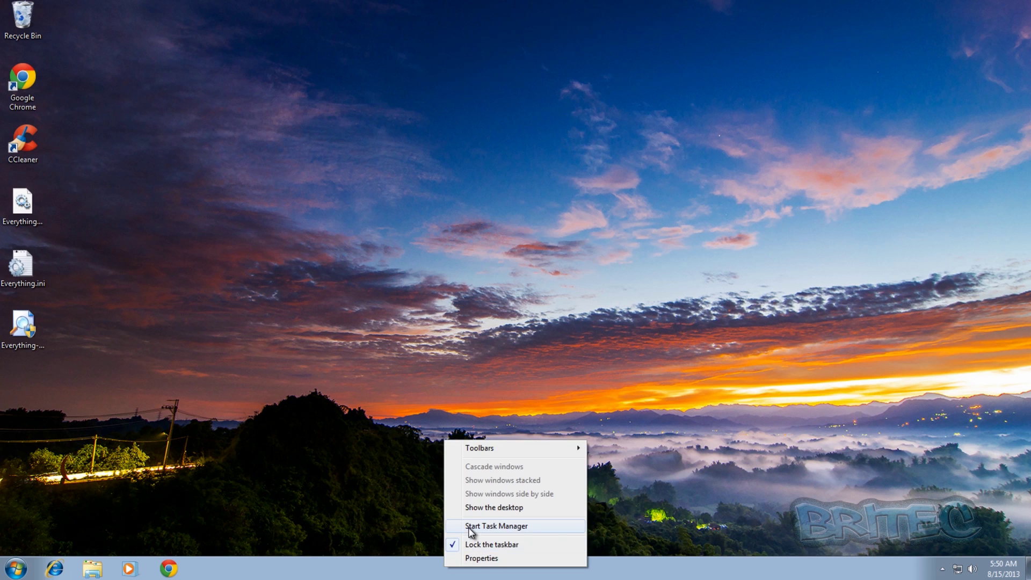
click(468, 528)
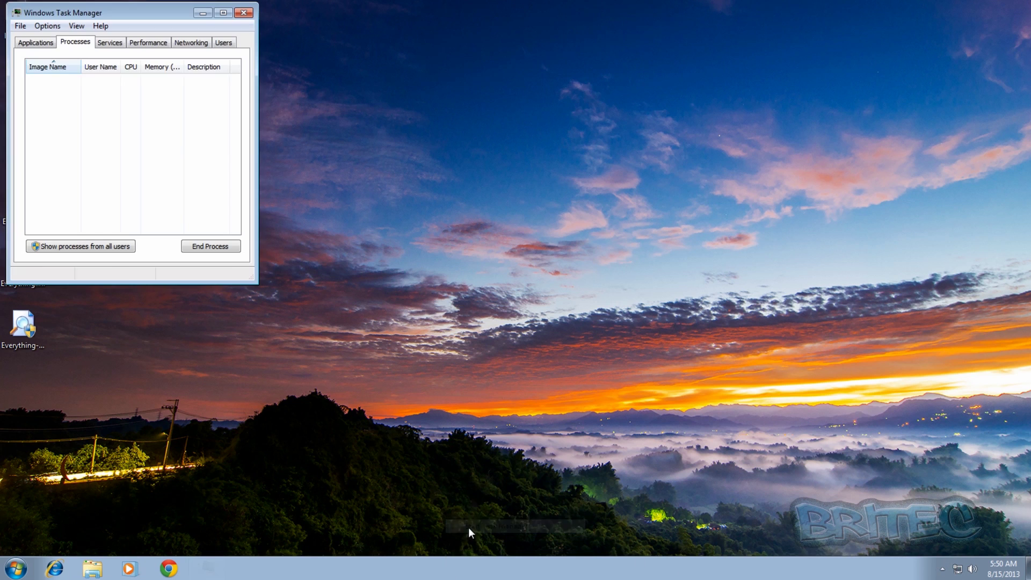
click(245, 13)
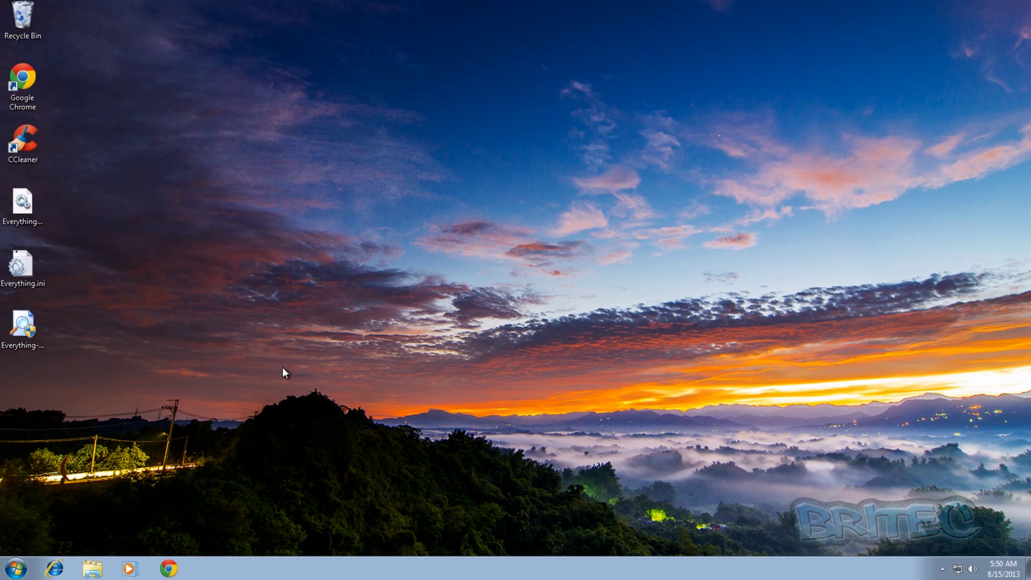
Search Google for 'malwarebytes', download mbam-setup-1.75.0.1300.exe, and run it
click(171, 569)
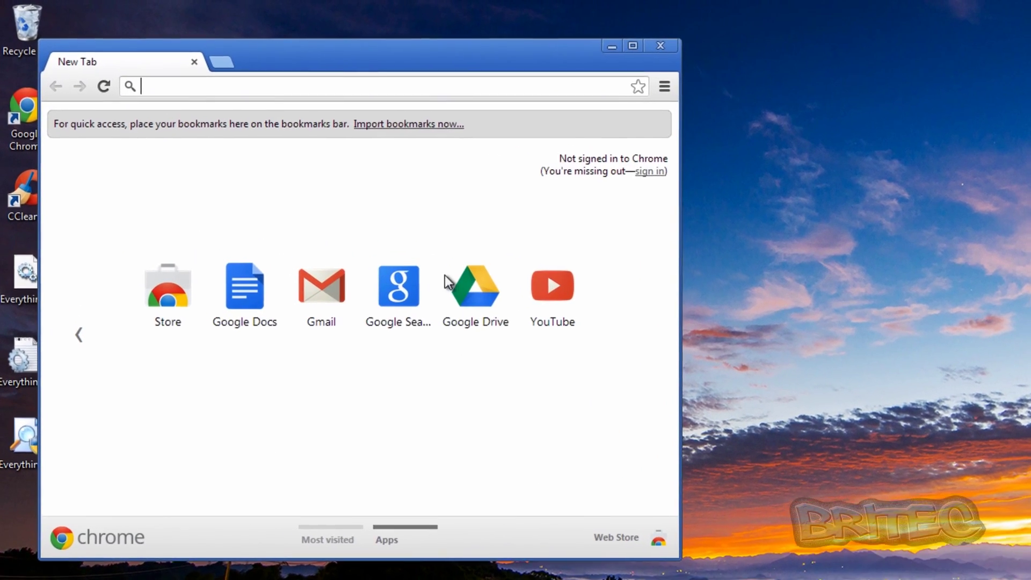
click(310, 205)
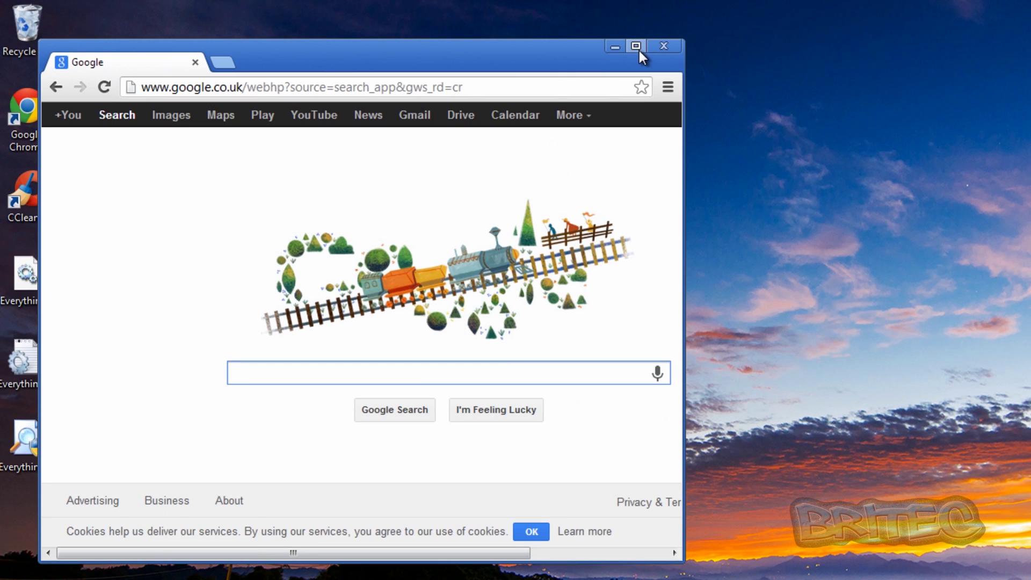
text(m)
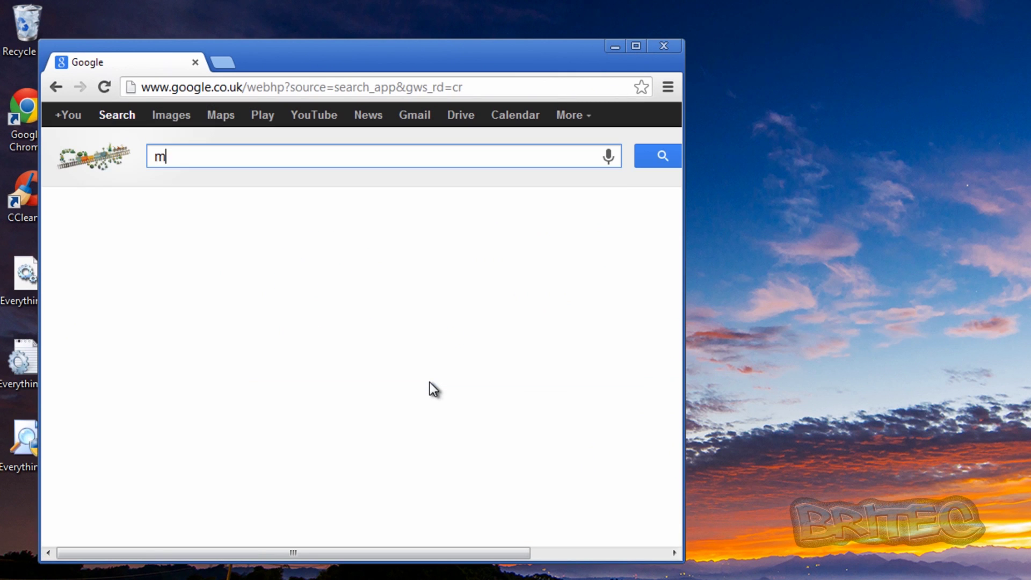
text(alwar)
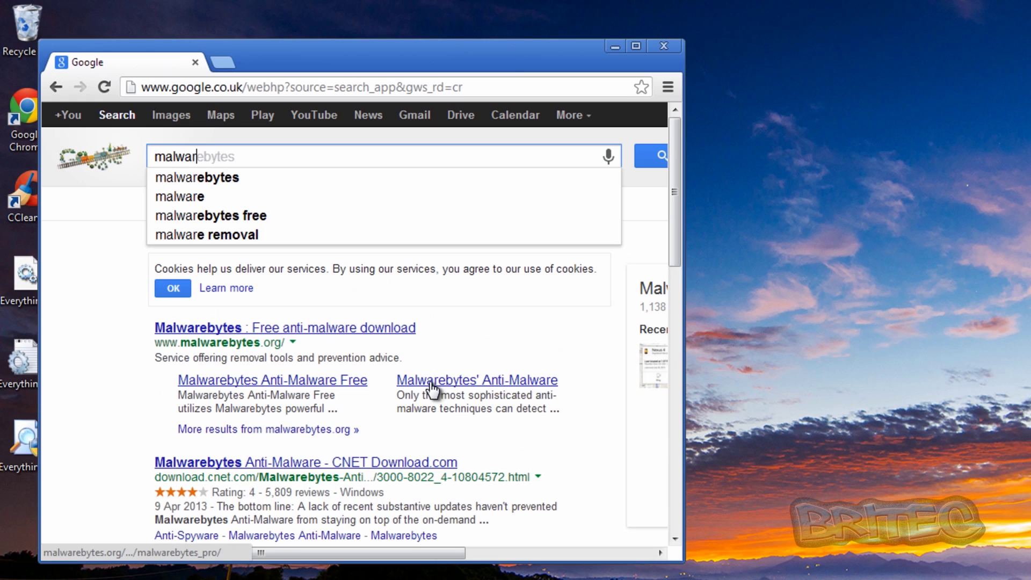
text(ebytes)
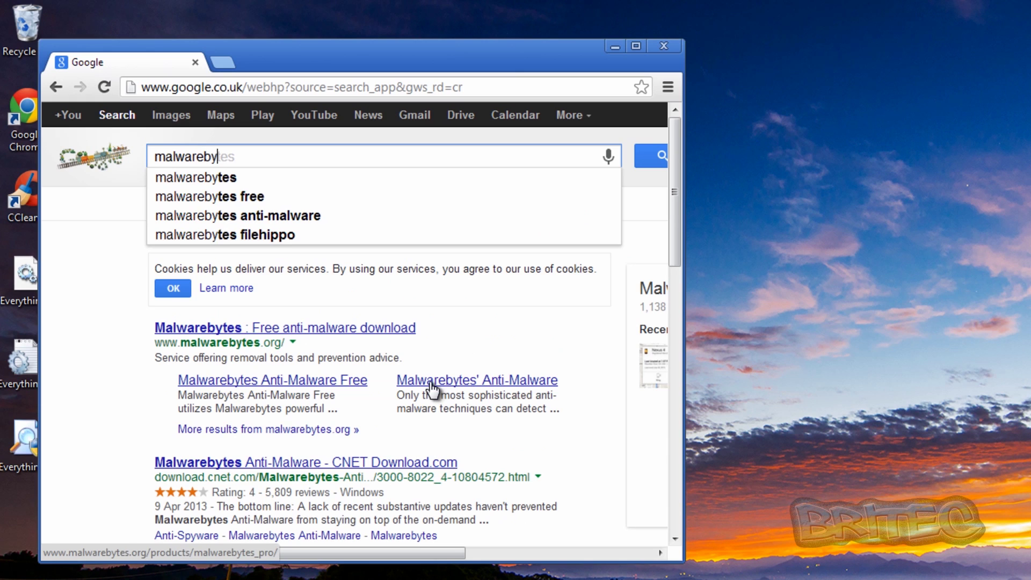
click(385, 333)
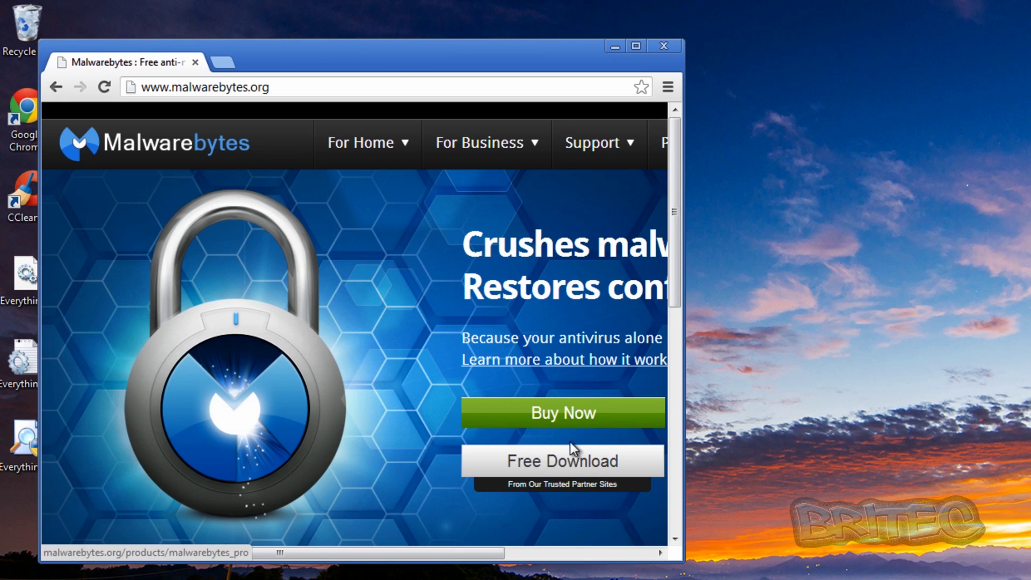
click(635, 47)
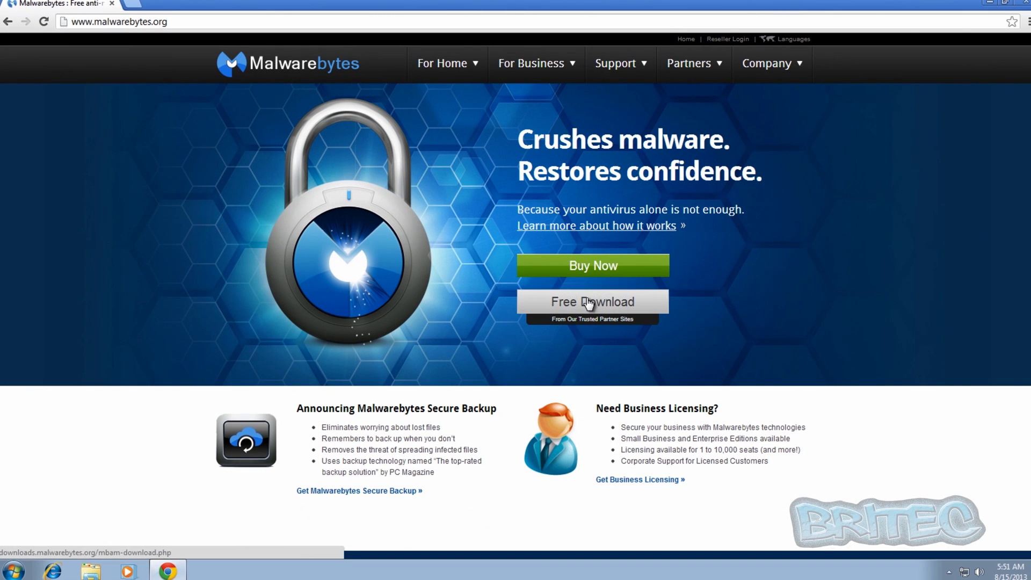
click(589, 304)
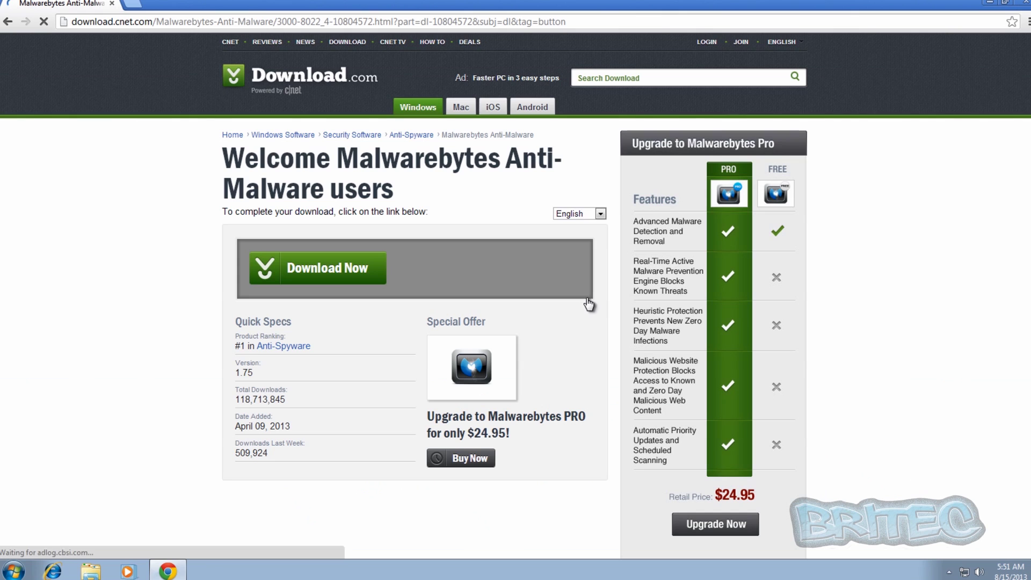
click(329, 269)
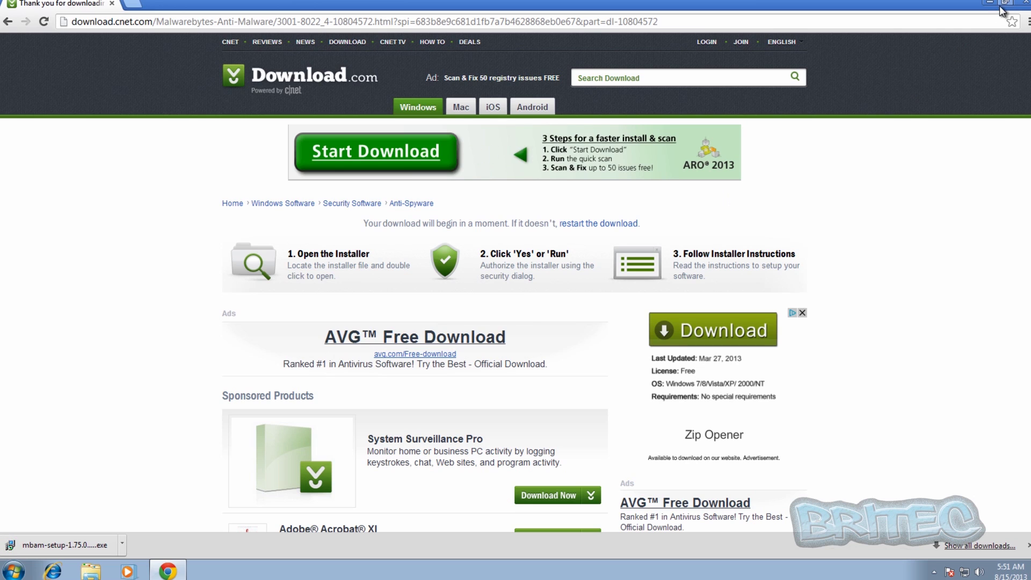
click(64, 545)
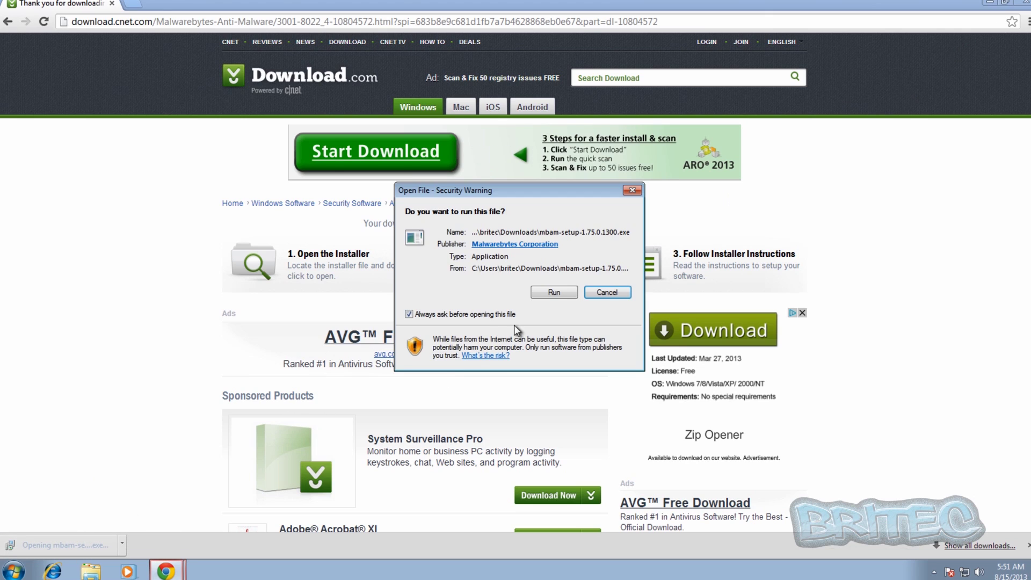
Launch the Malwarebytes installer with English as the language and accept the licence agreement
click(554, 292)
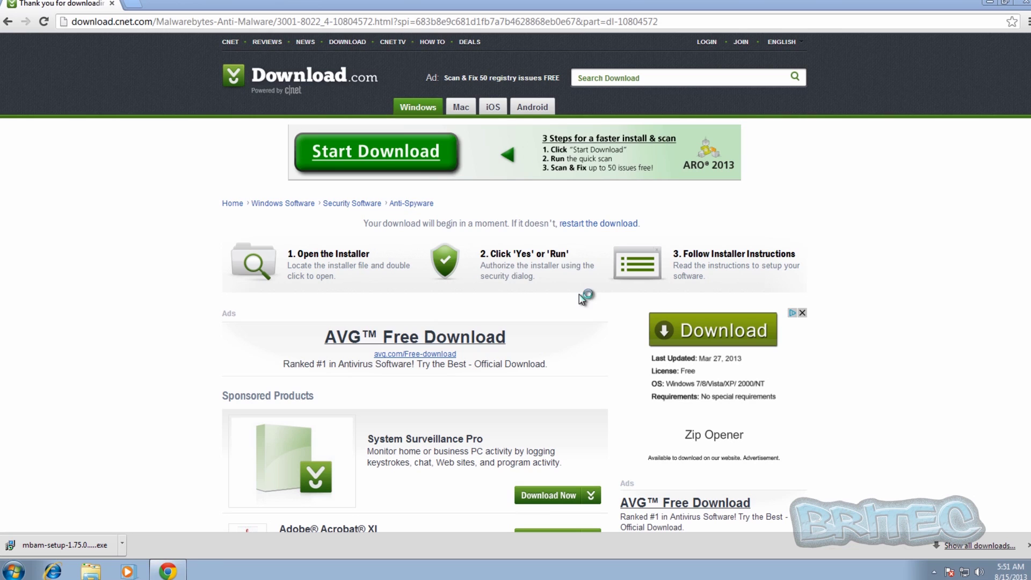
click(581, 294)
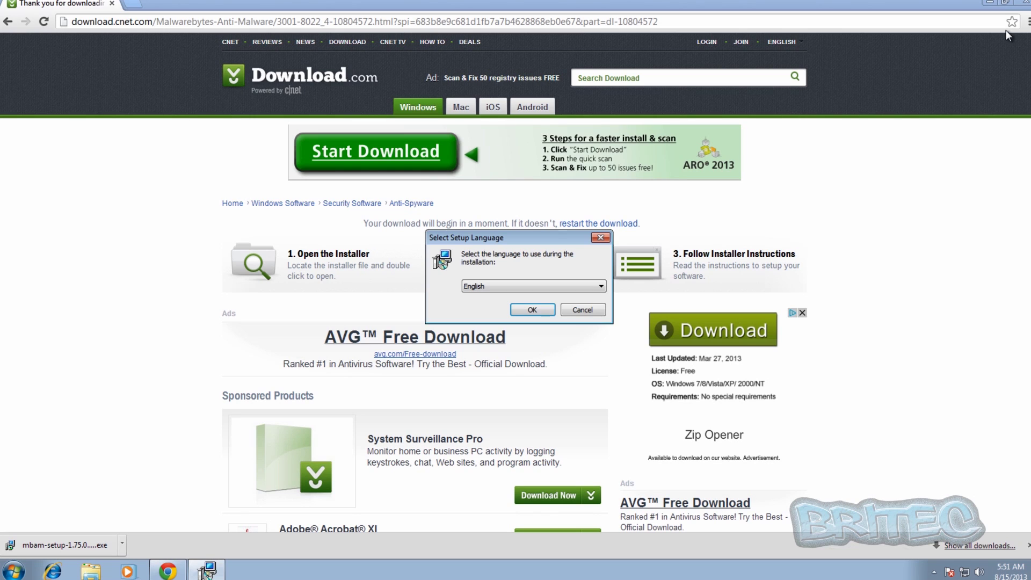
click(1023, 6)
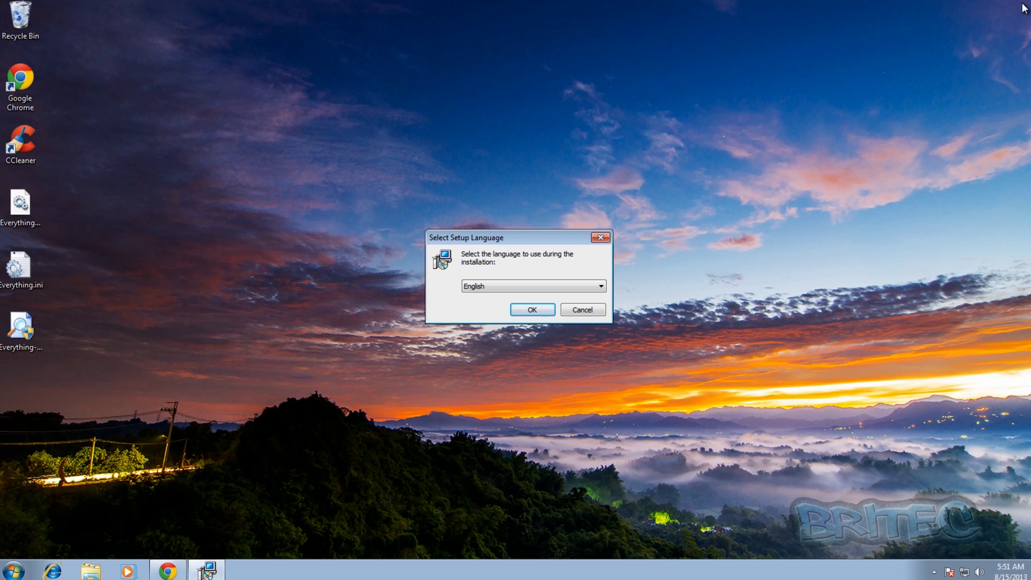
click(531, 311)
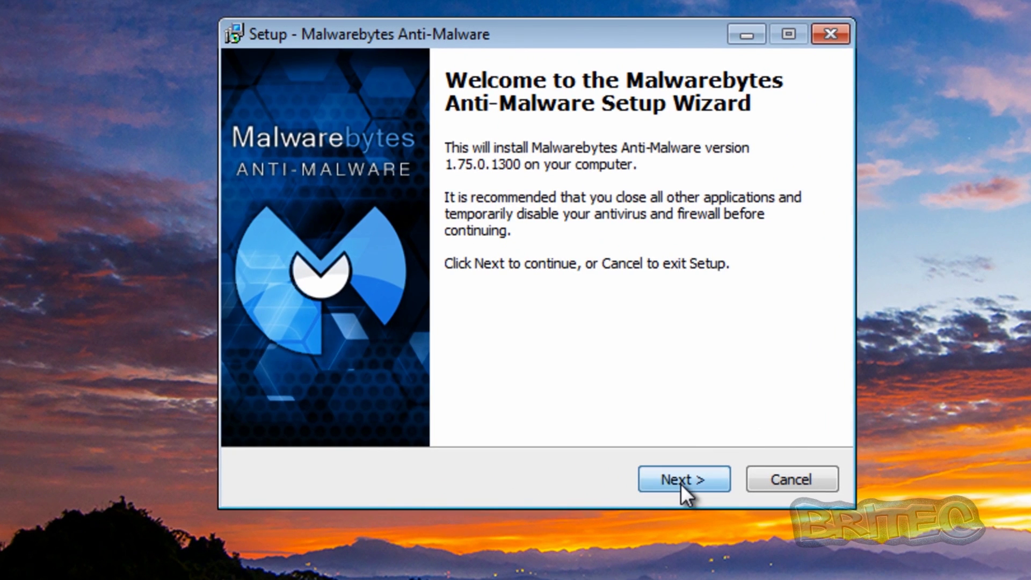
click(578, 376)
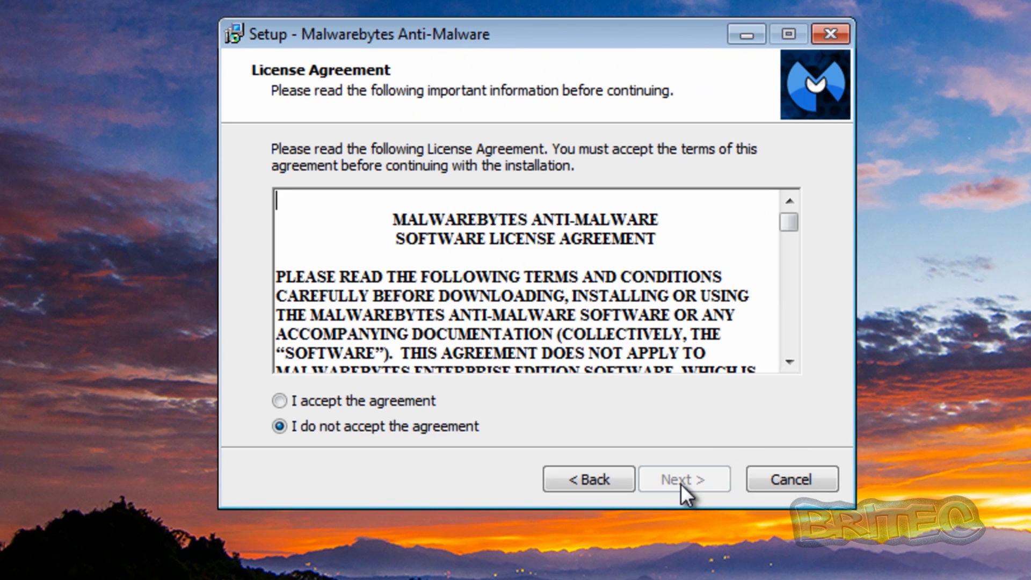
click(401, 400)
Install with default location, folder and tasks, declining the free PRO trial
click(698, 478)
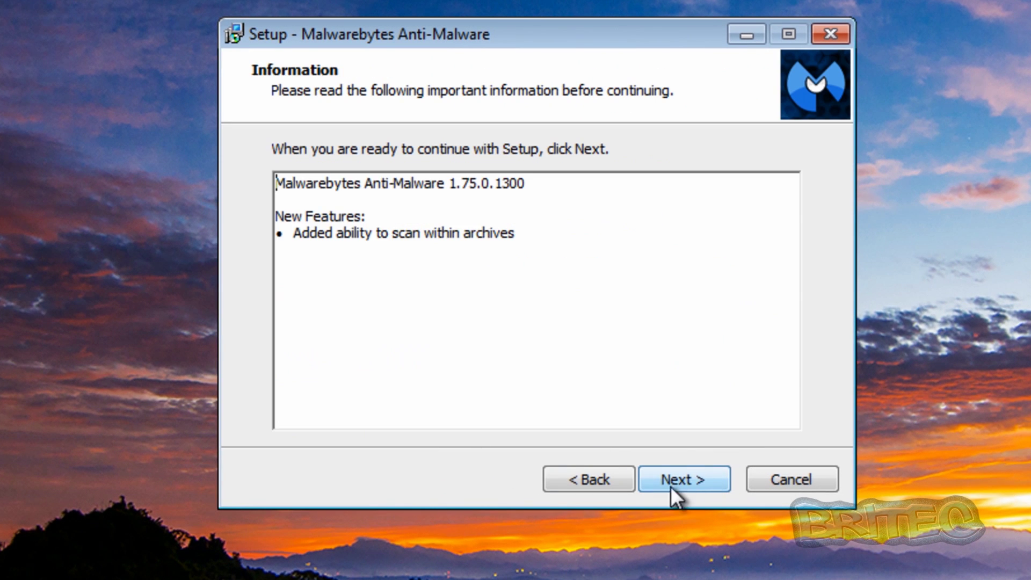
click(685, 477)
click(685, 478)
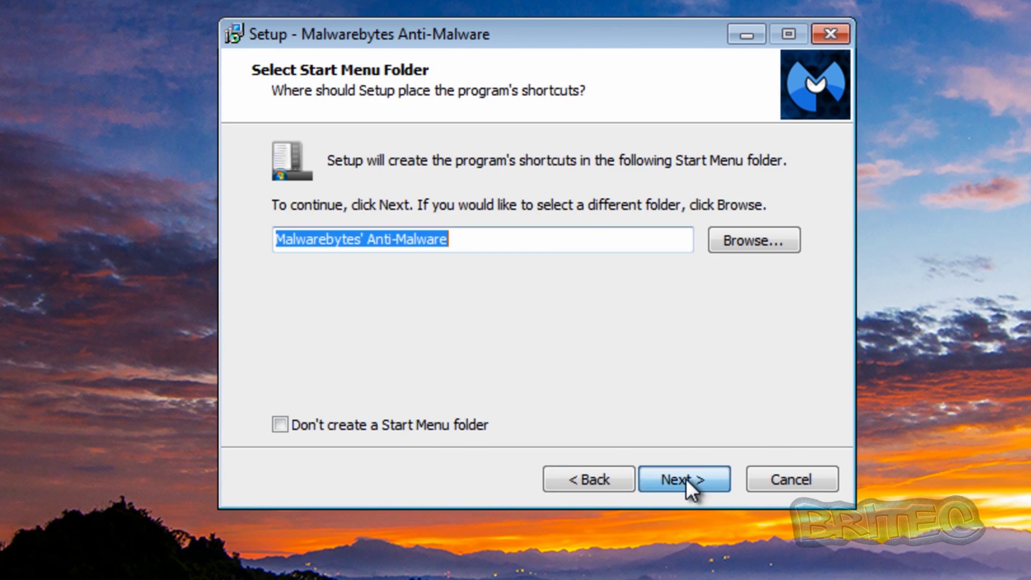
click(685, 478)
click(685, 479)
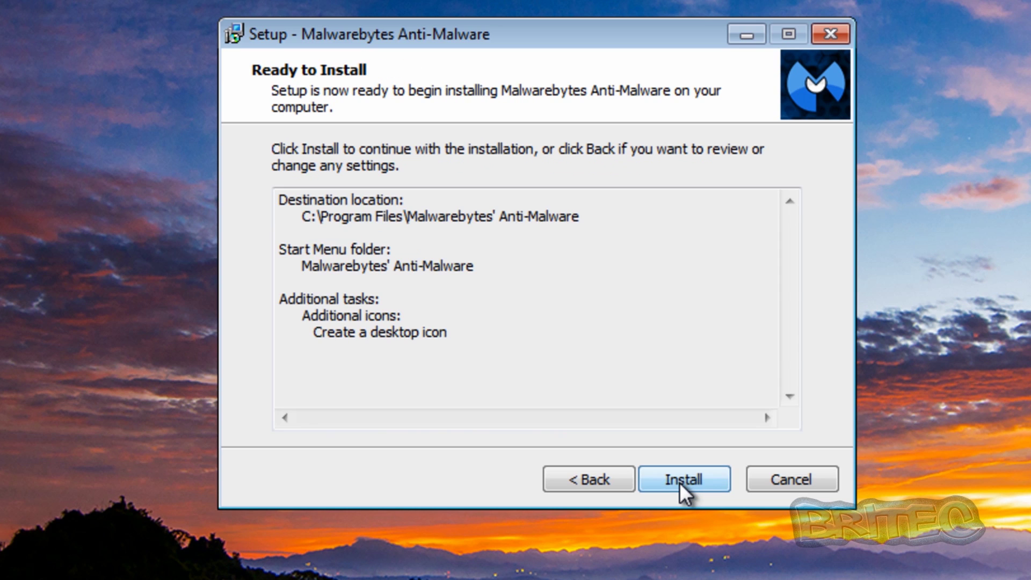
click(678, 482)
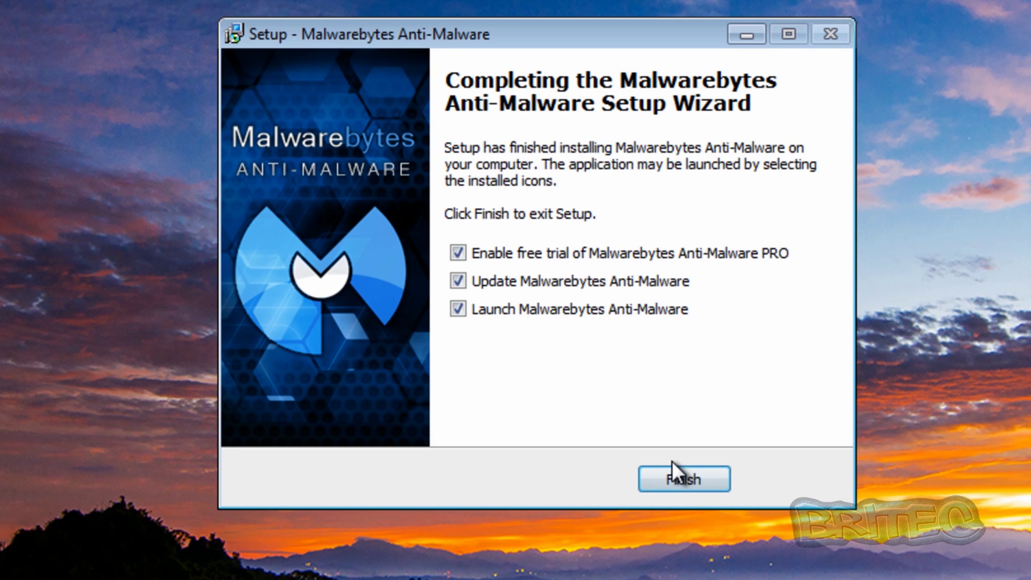
click(503, 246)
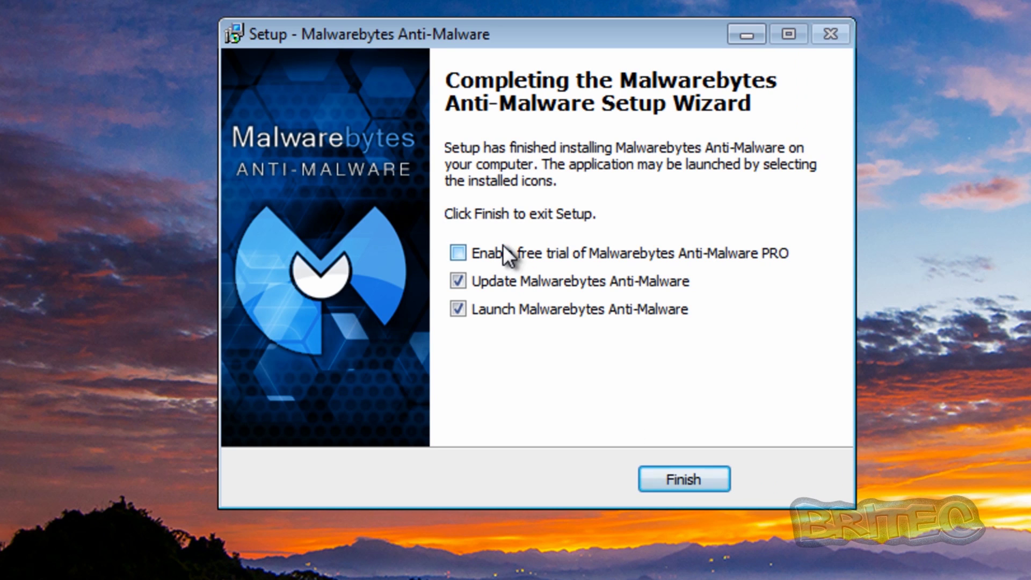
click(672, 488)
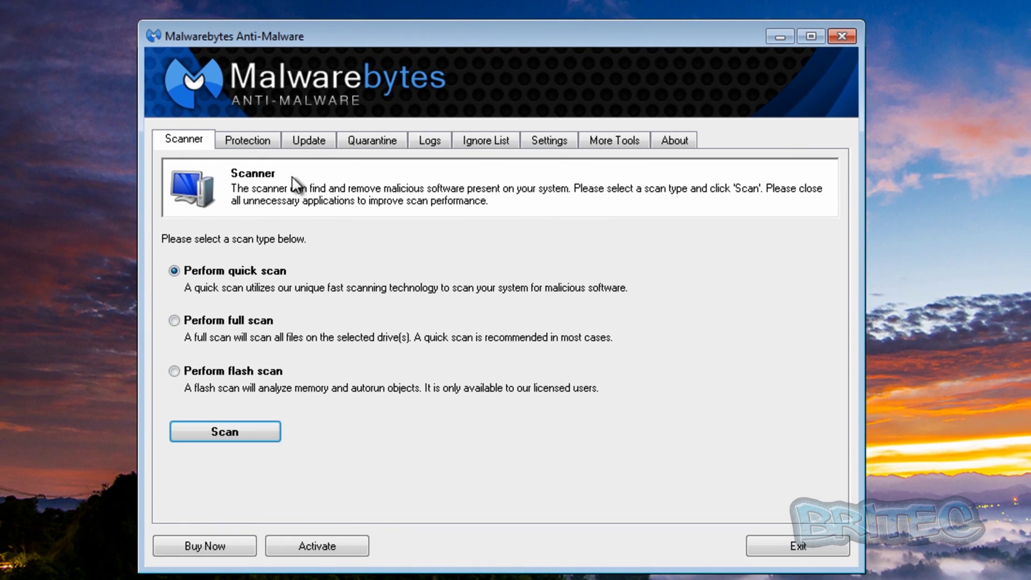
Confirm the database is up to date, then run a quick scan detecting 3 of 192197 objects
click(311, 141)
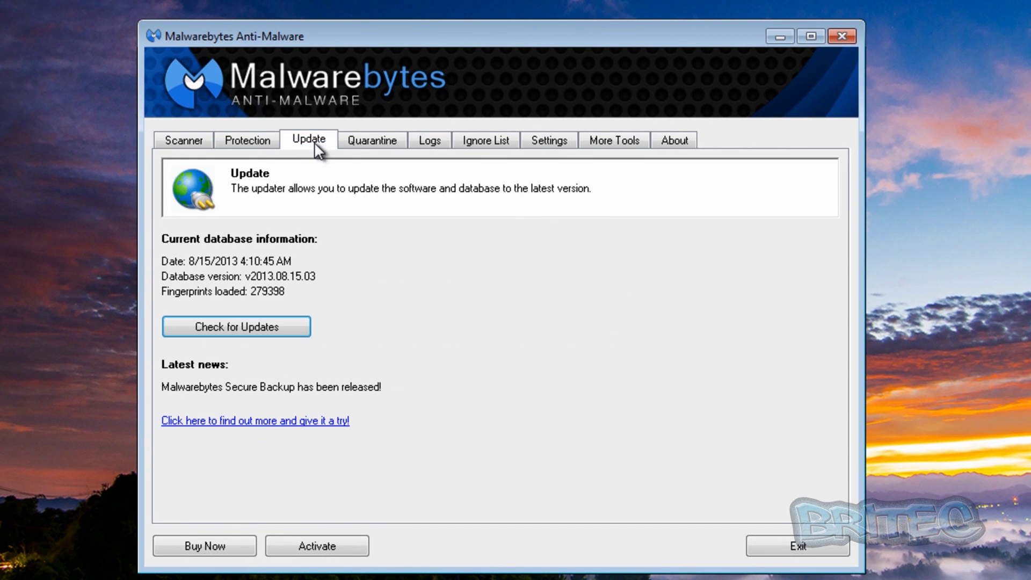
click(280, 326)
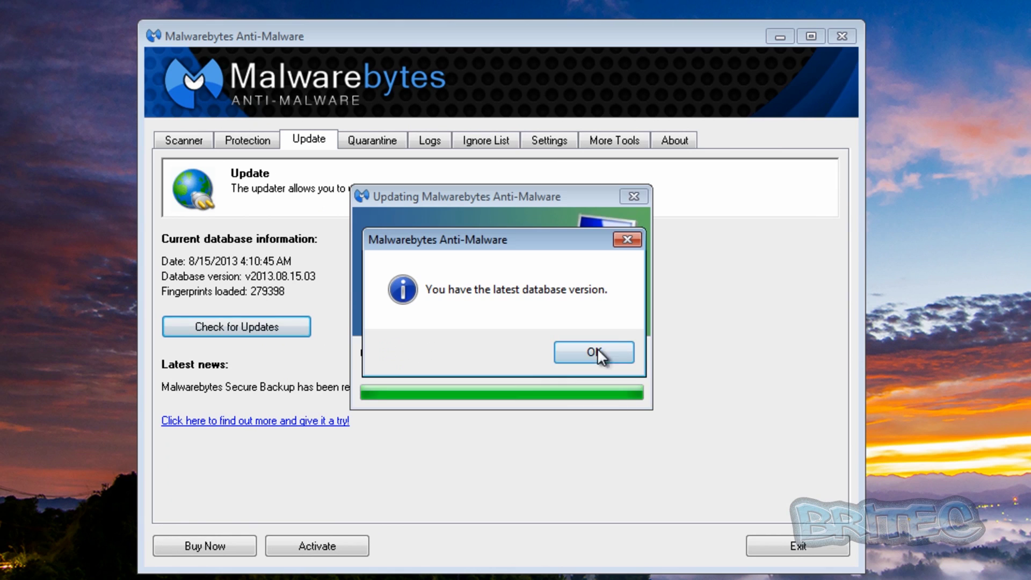
click(608, 355)
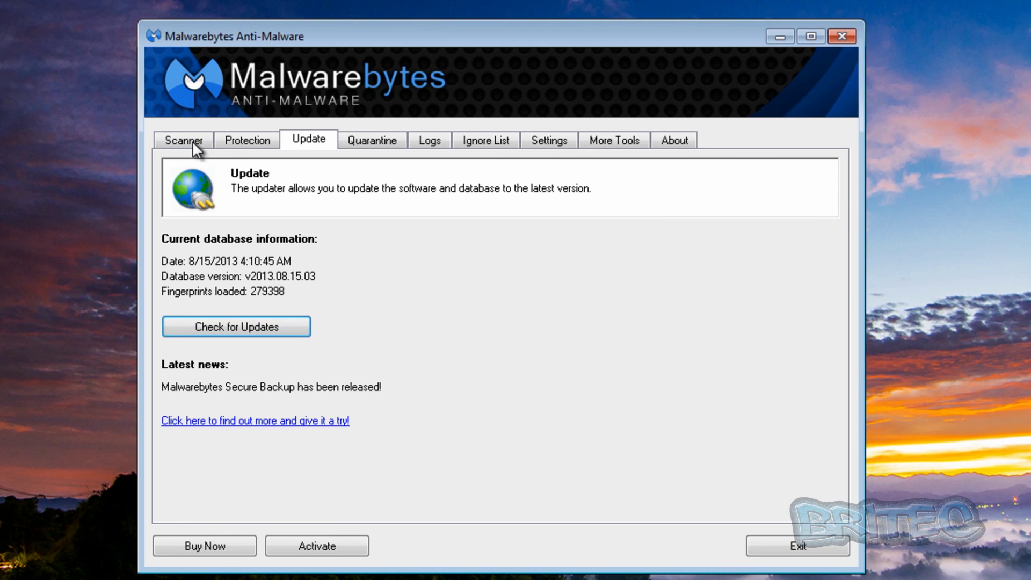
click(175, 142)
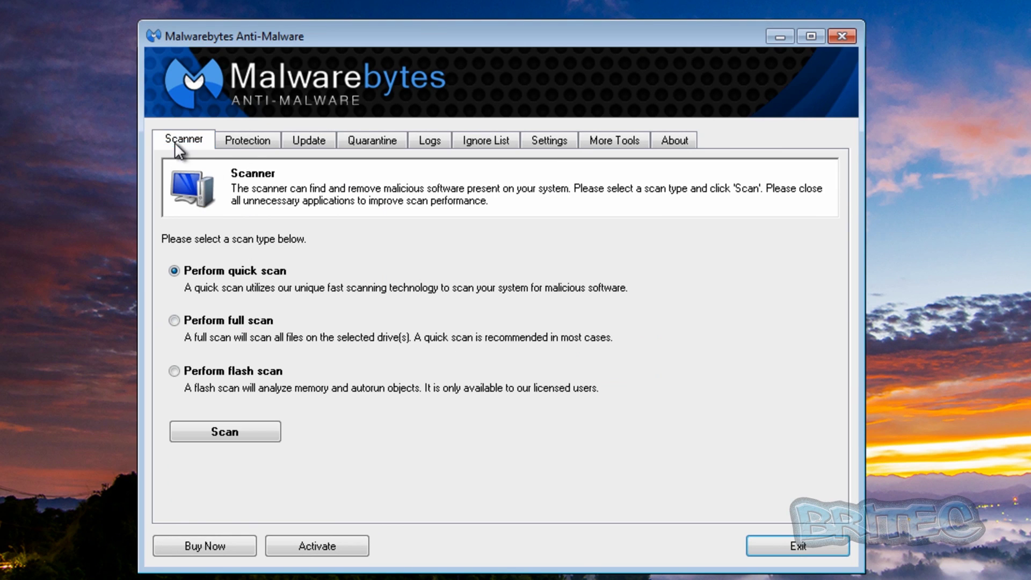
click(249, 431)
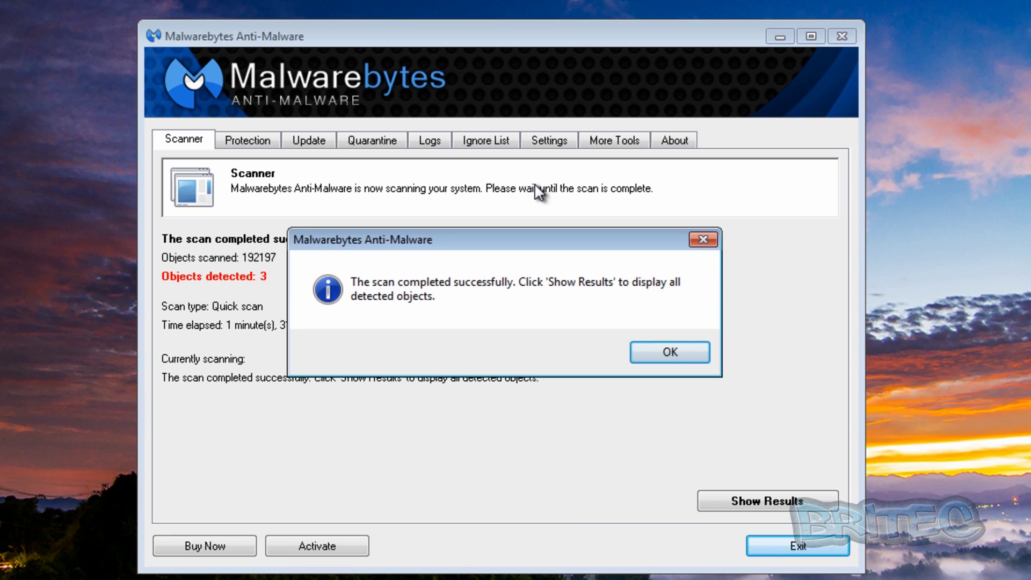
Review the three detected threats, widening the Item column to show full paths
click(672, 350)
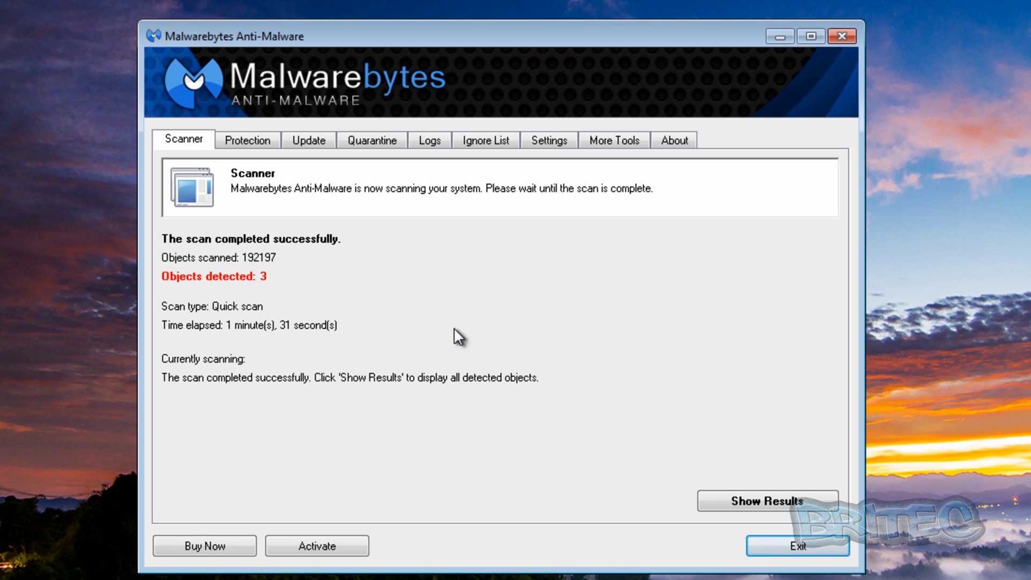
click(800, 500)
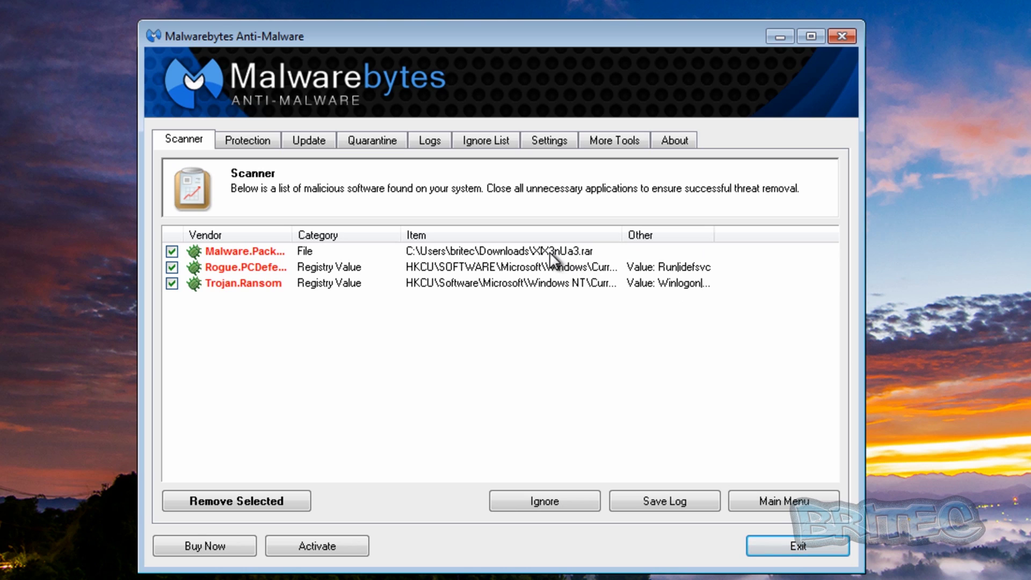
click(575, 250)
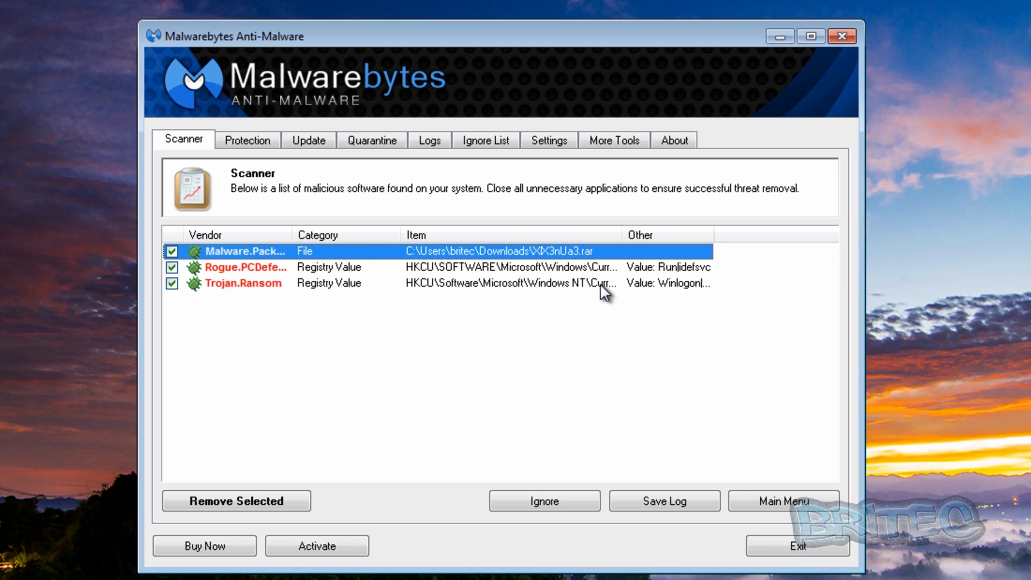
drag(623, 234, 765, 235)
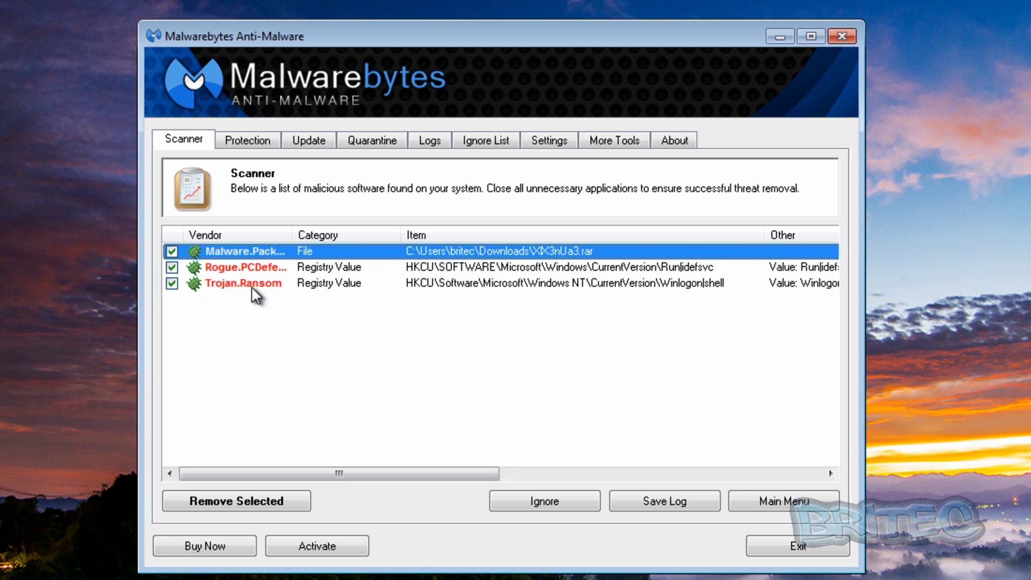
click(256, 265)
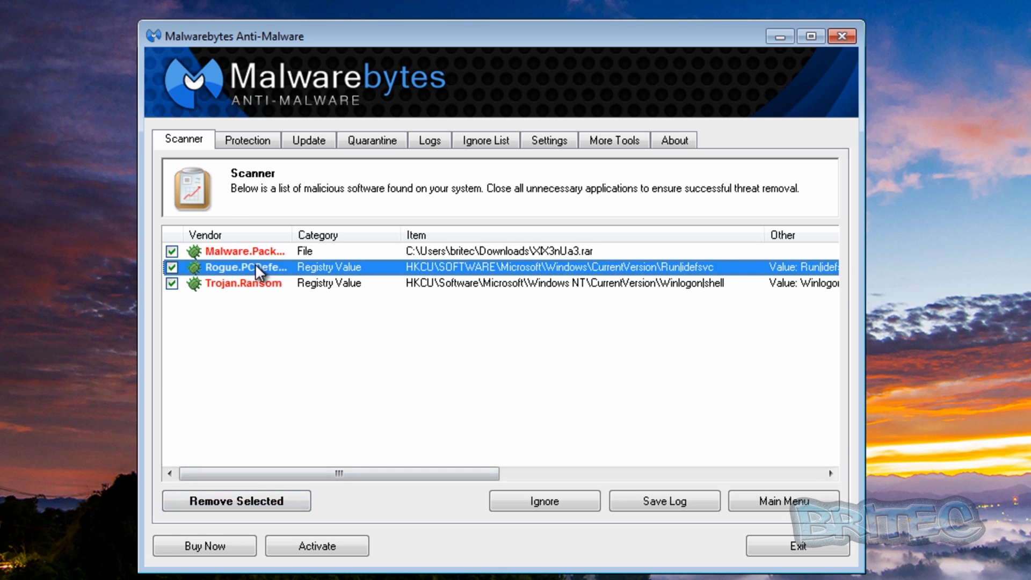
click(256, 283)
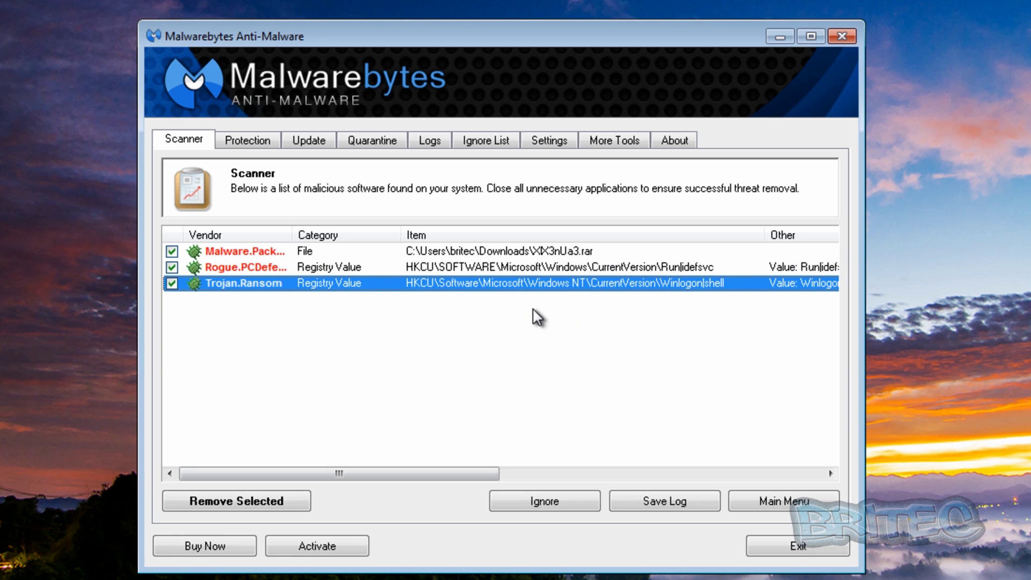
click(260, 271)
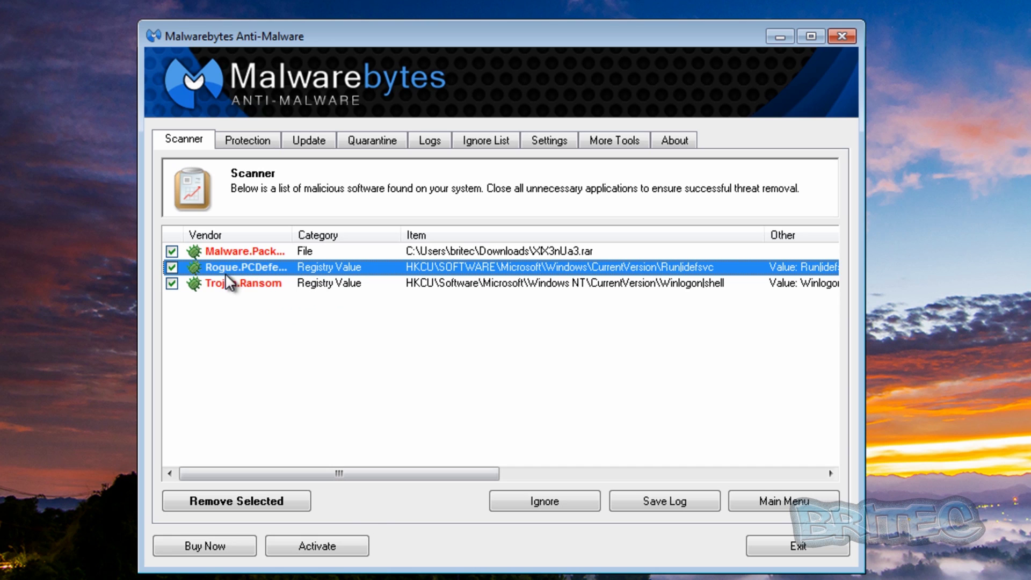
Remove all three threats, close the log, decline restarting, and exit Malwarebytes
click(250, 493)
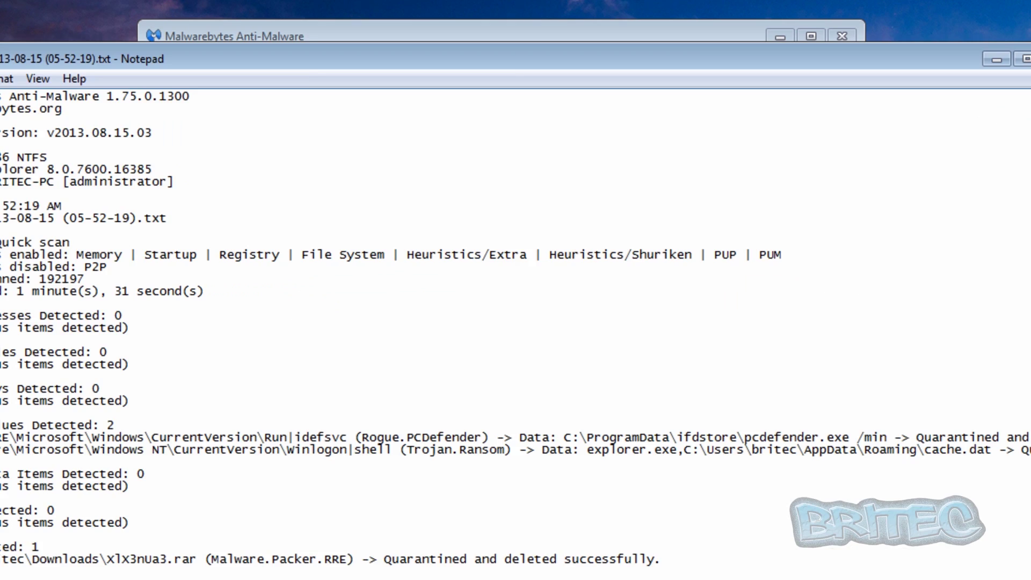
key(alt+F4)
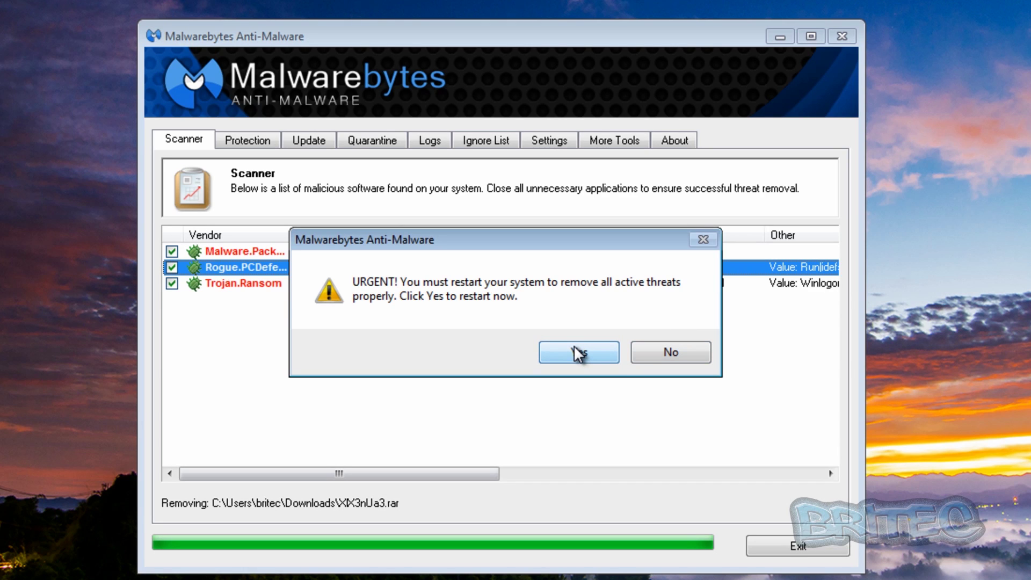
click(692, 349)
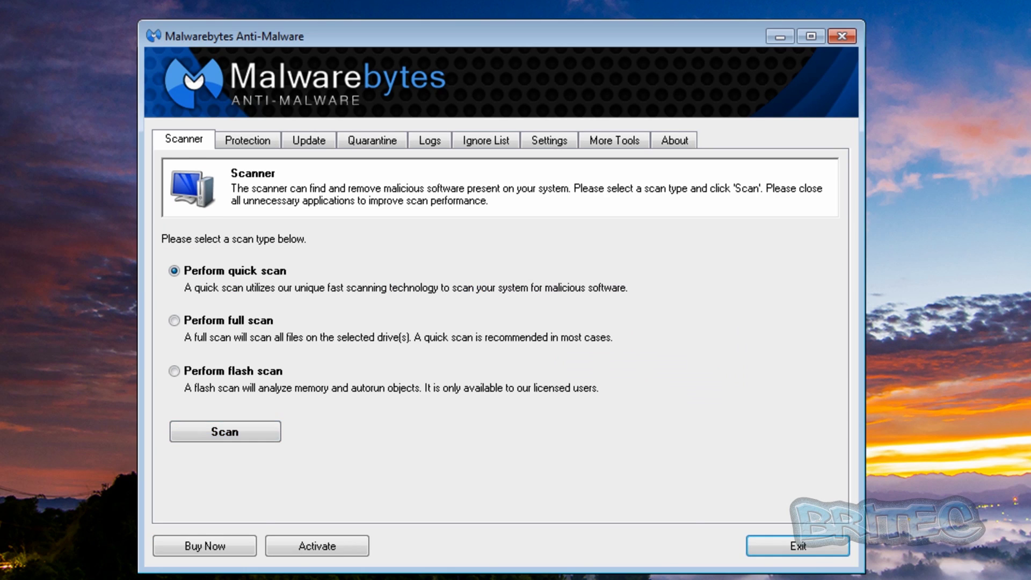
click(811, 555)
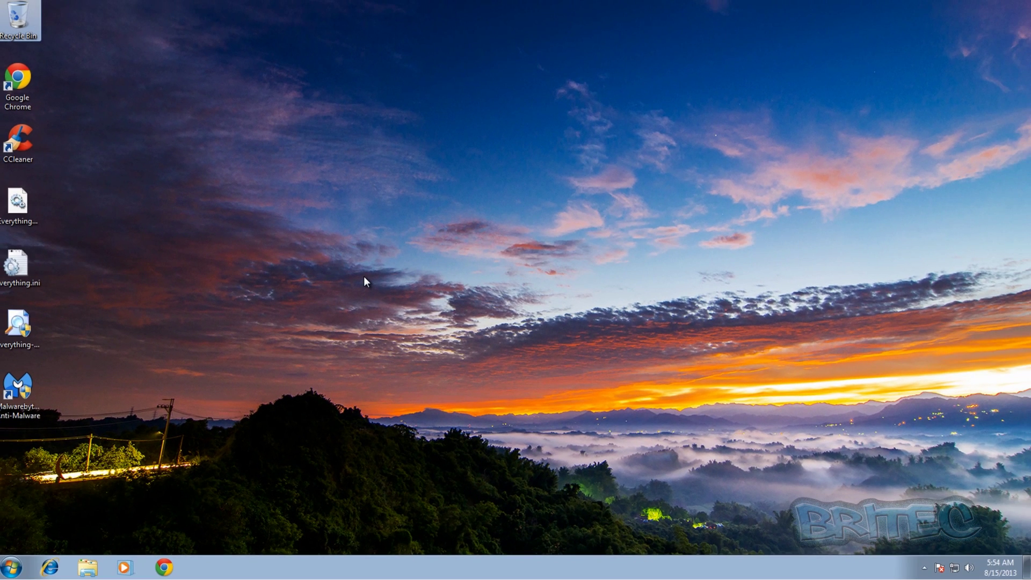